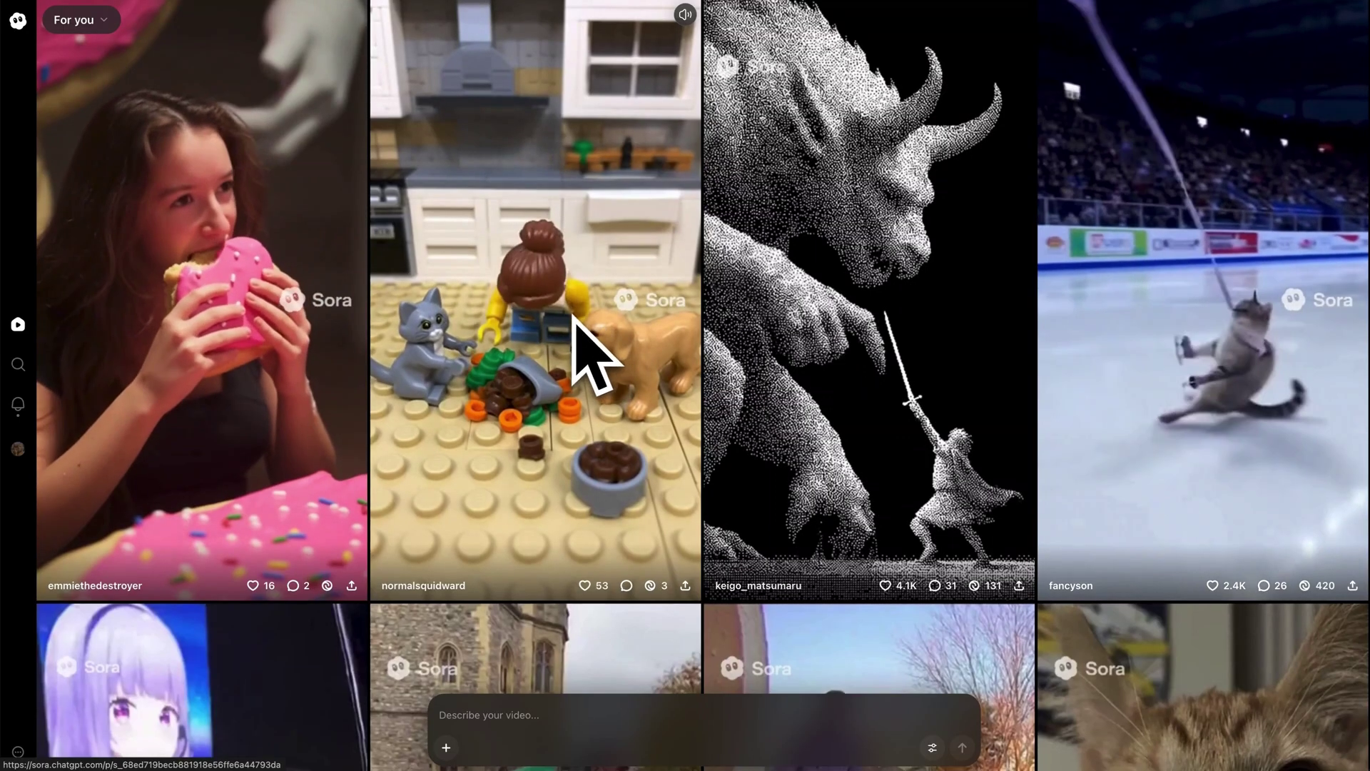
scroll(589, 317, down, 5)
scroll(606, 353, down, 15)
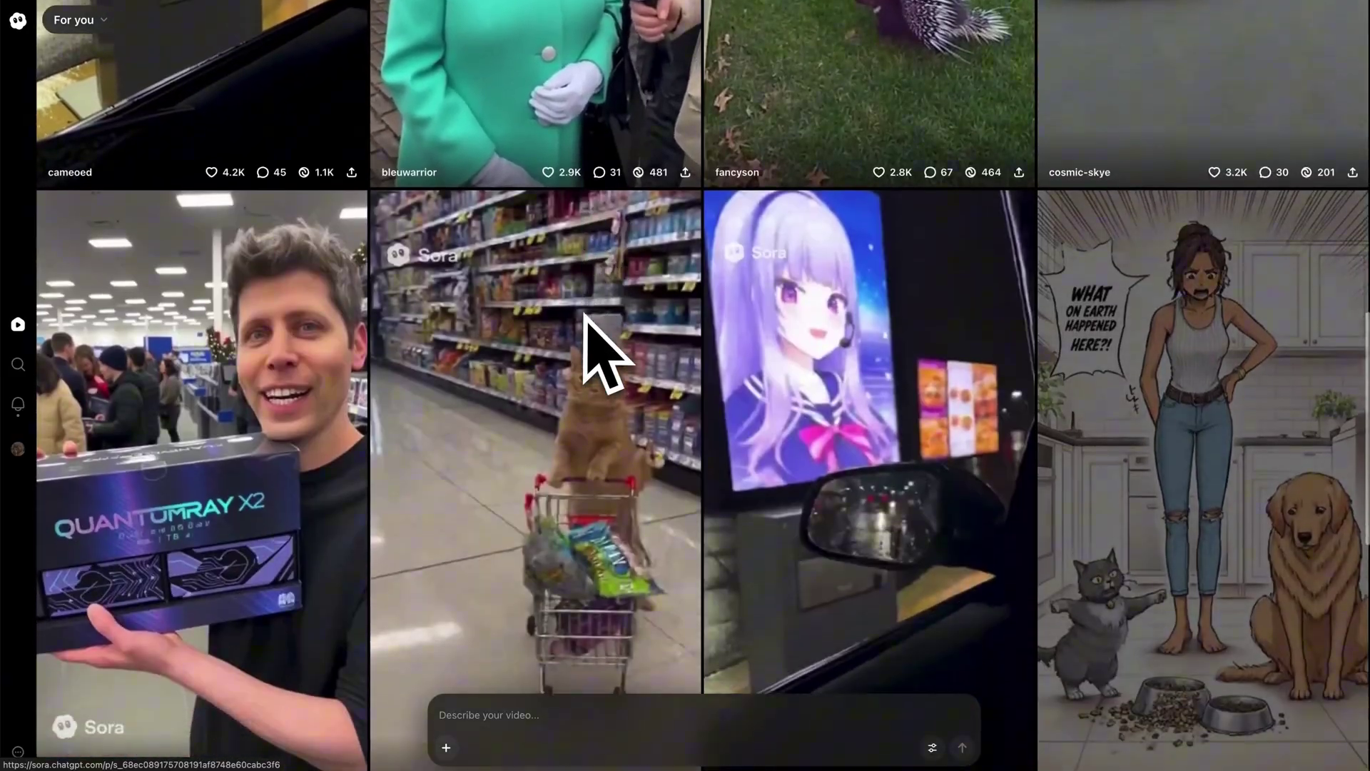
scroll(642, 353, down, 3)
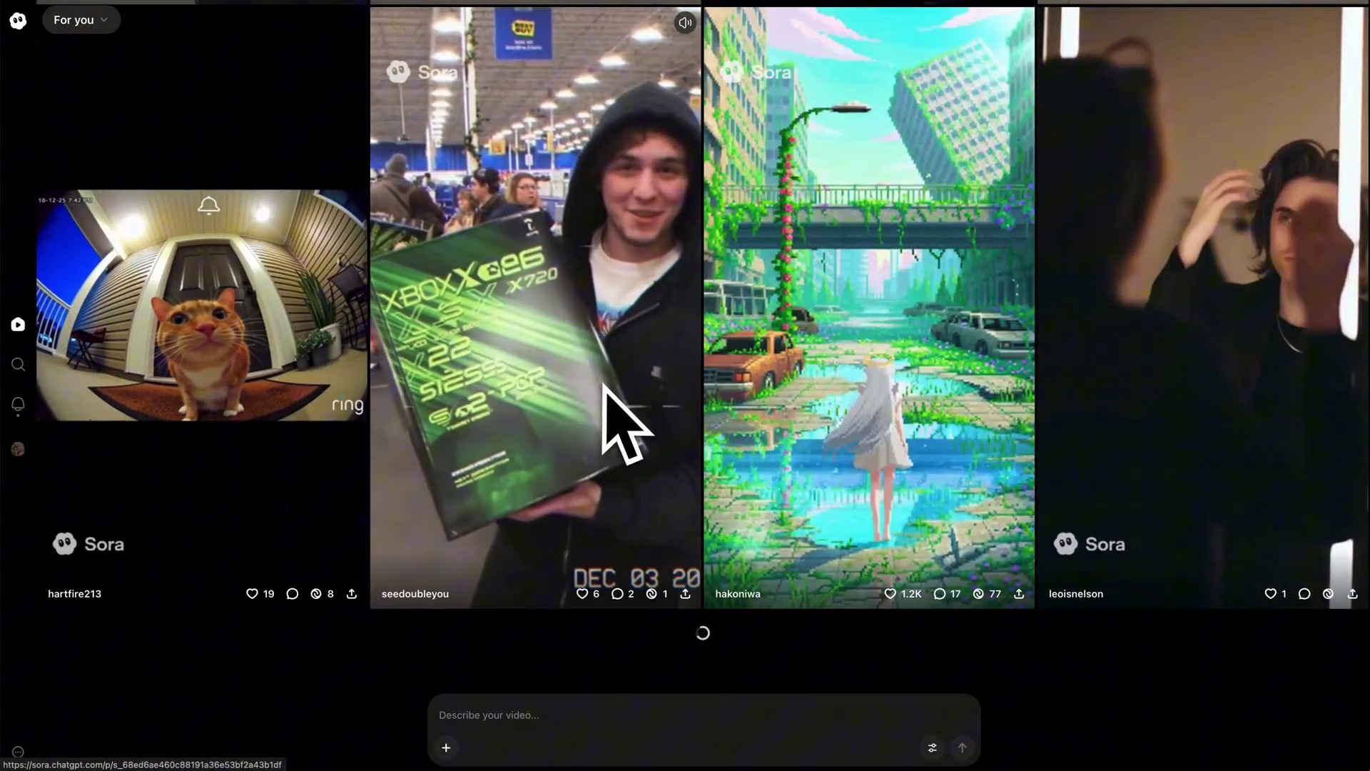
scroll(603, 389, down, 10)
scroll(603, 385, down, 4)
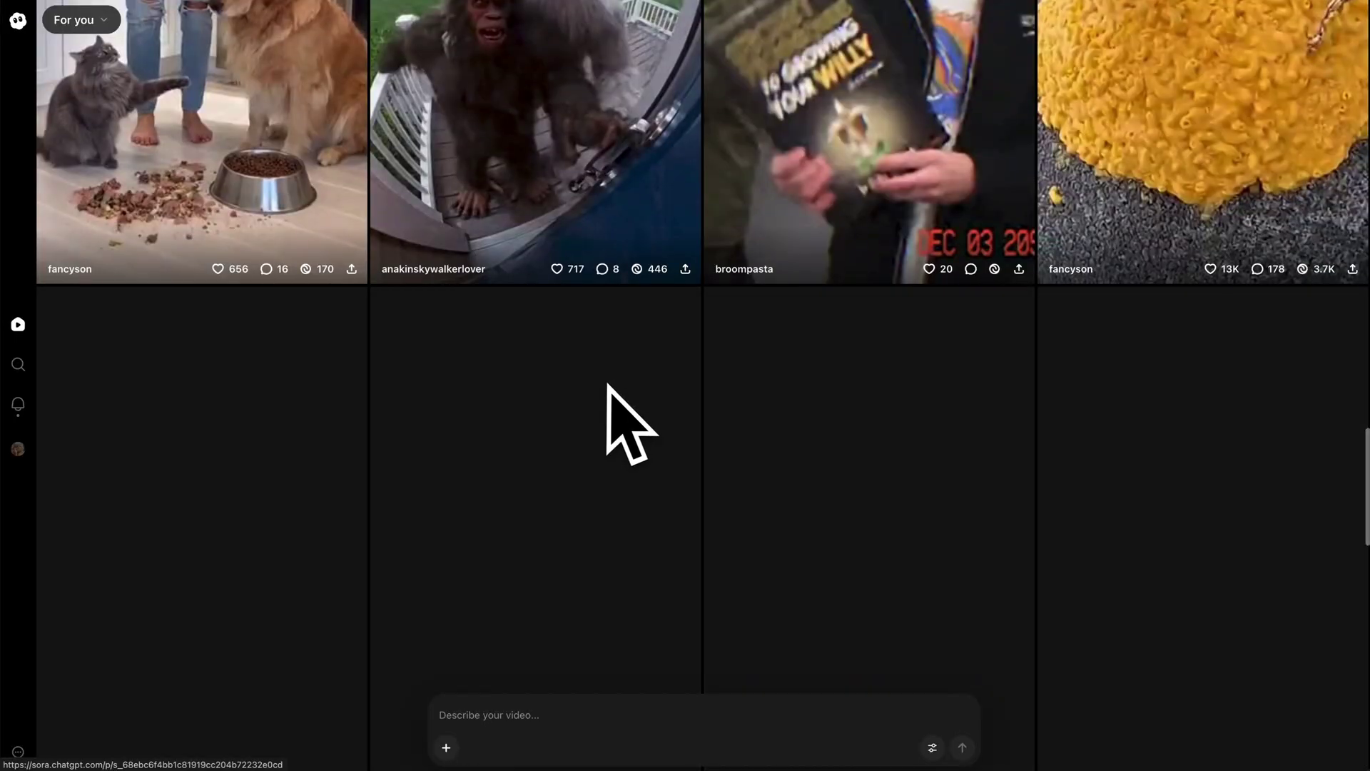
scroll(607, 386, up, 20)
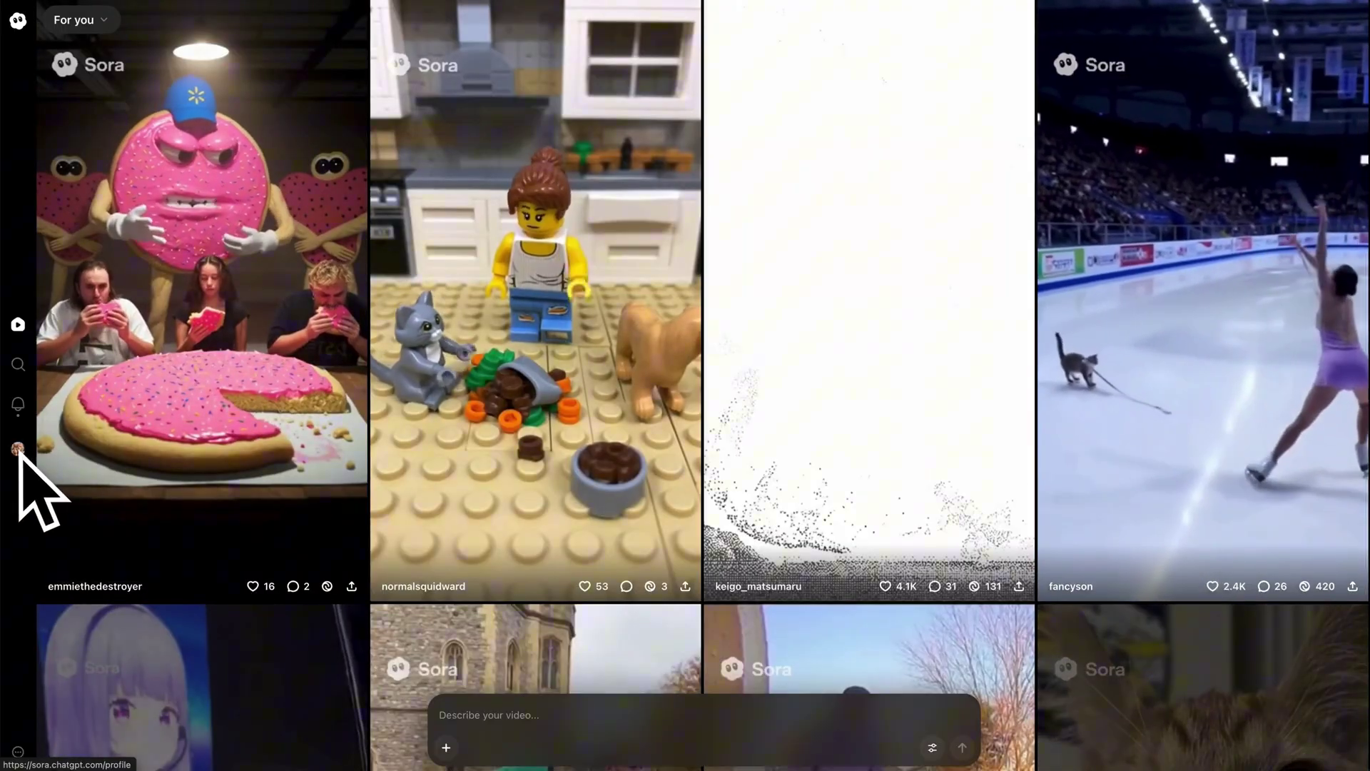
- Paste the ice-skating cat competition prompt into the video prompt box from the profile page
click(18, 448)
click(494, 712)
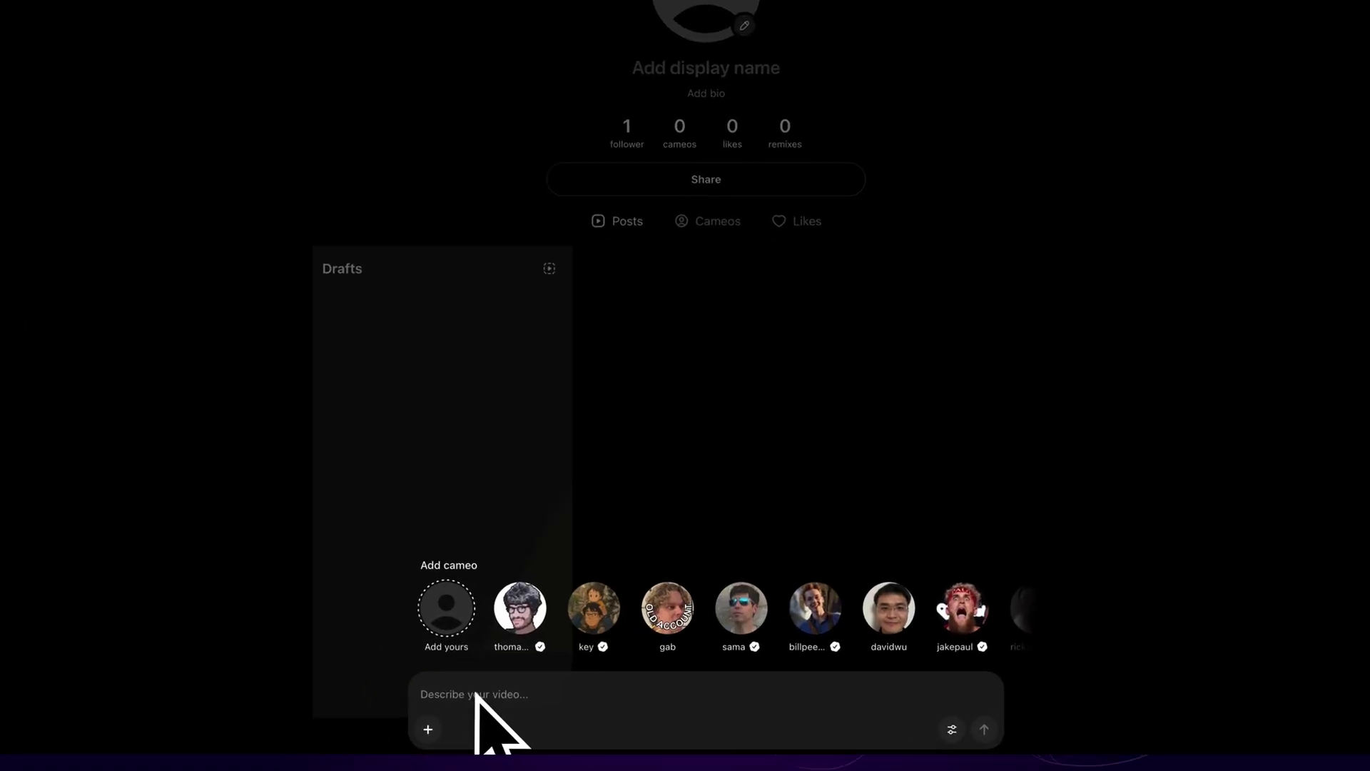
text(Professional competition footage inside an ice-skating arena filled with spectators. A real cat wearing tiny ice skates. The cat is ice skating on the rink. The crowd cheers loudly as the cat performs a perfect spin. Realistic lighting, smooth camera pans, authentic arena atmosphere, and detailed reflections on the ice.)
- Review the pasted prompt and check the video settings, keeping Portrait orientation
drag(459, 709, 565, 710)
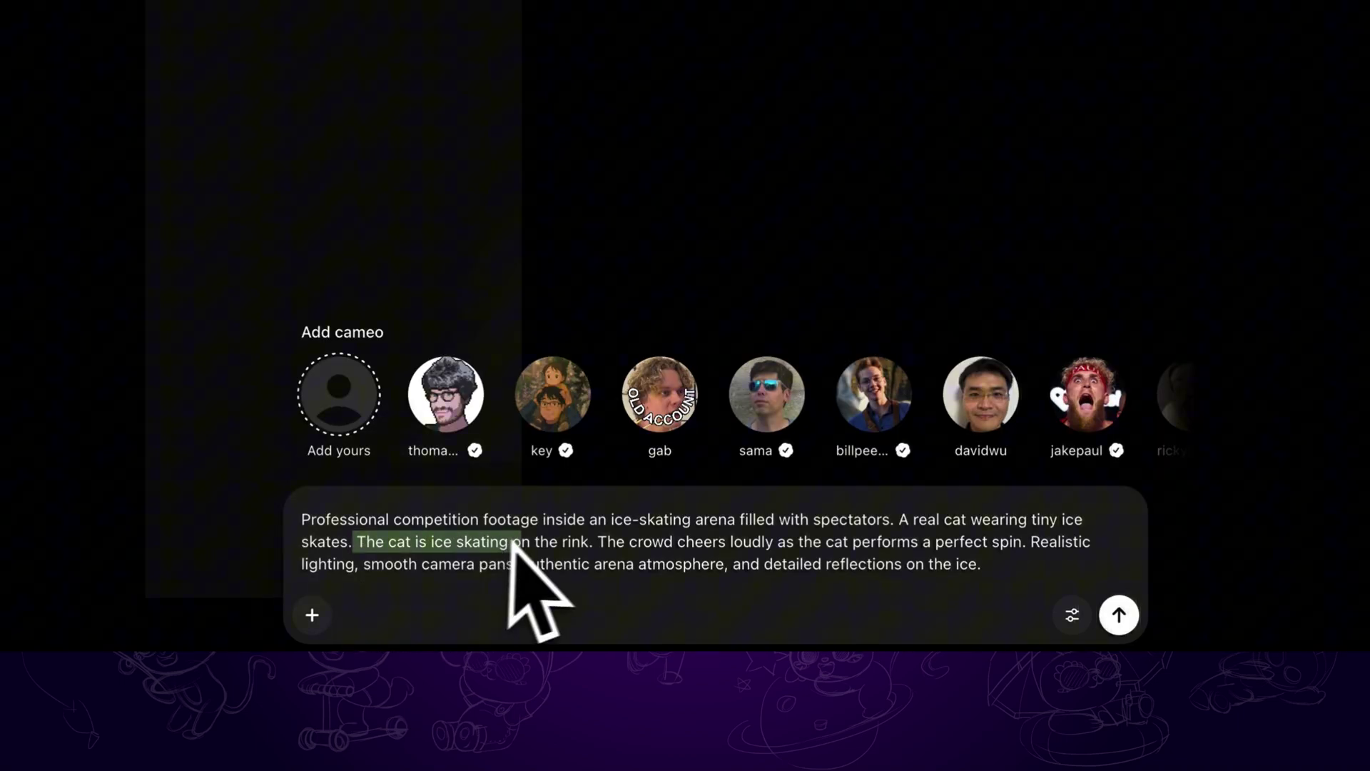
click(809, 564)
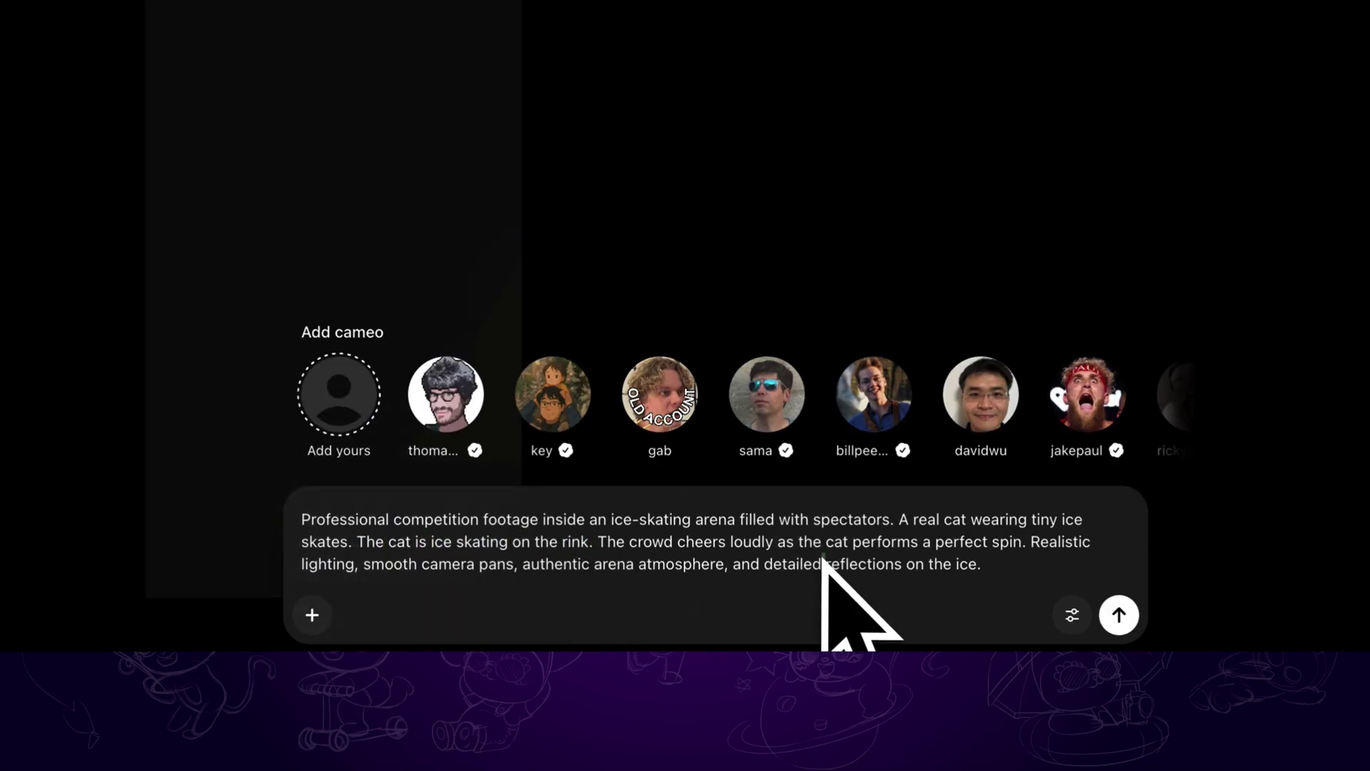
click(1070, 613)
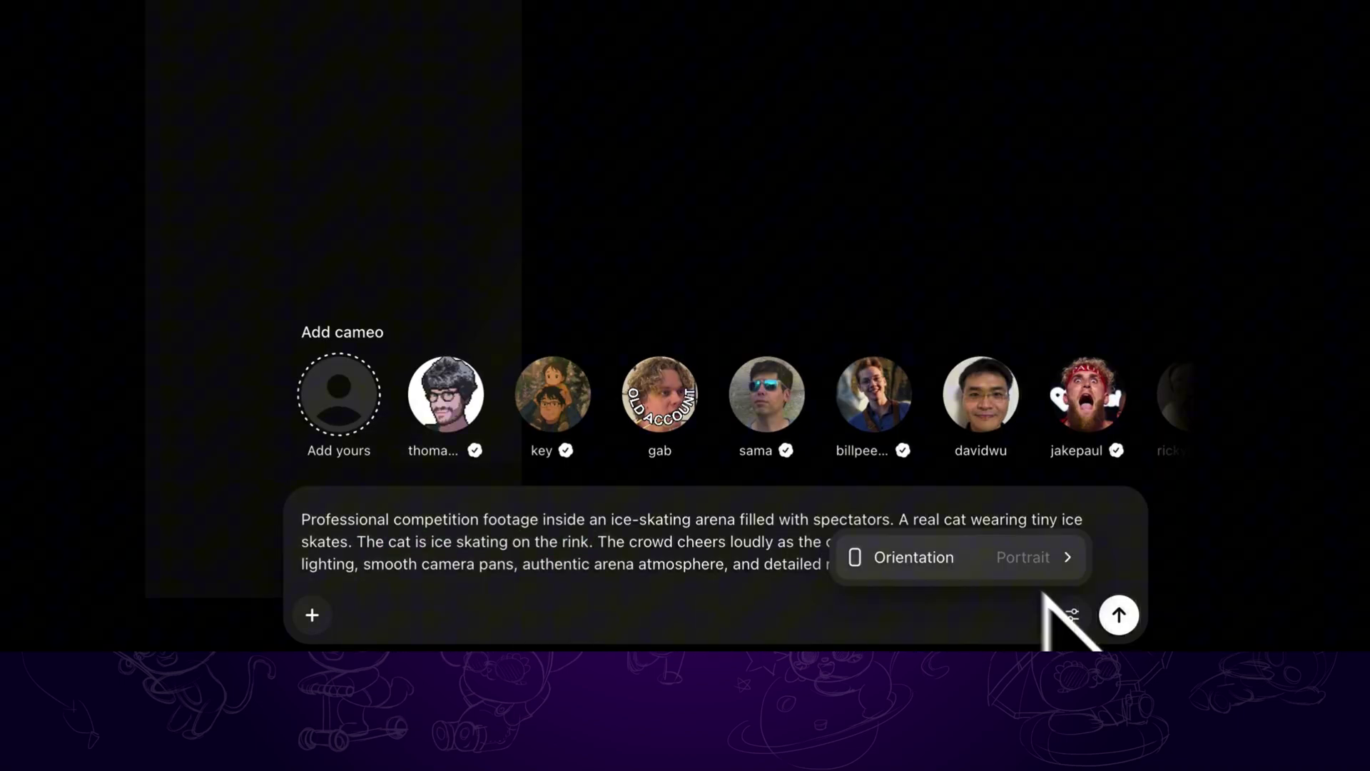
mouse_move(984, 558)
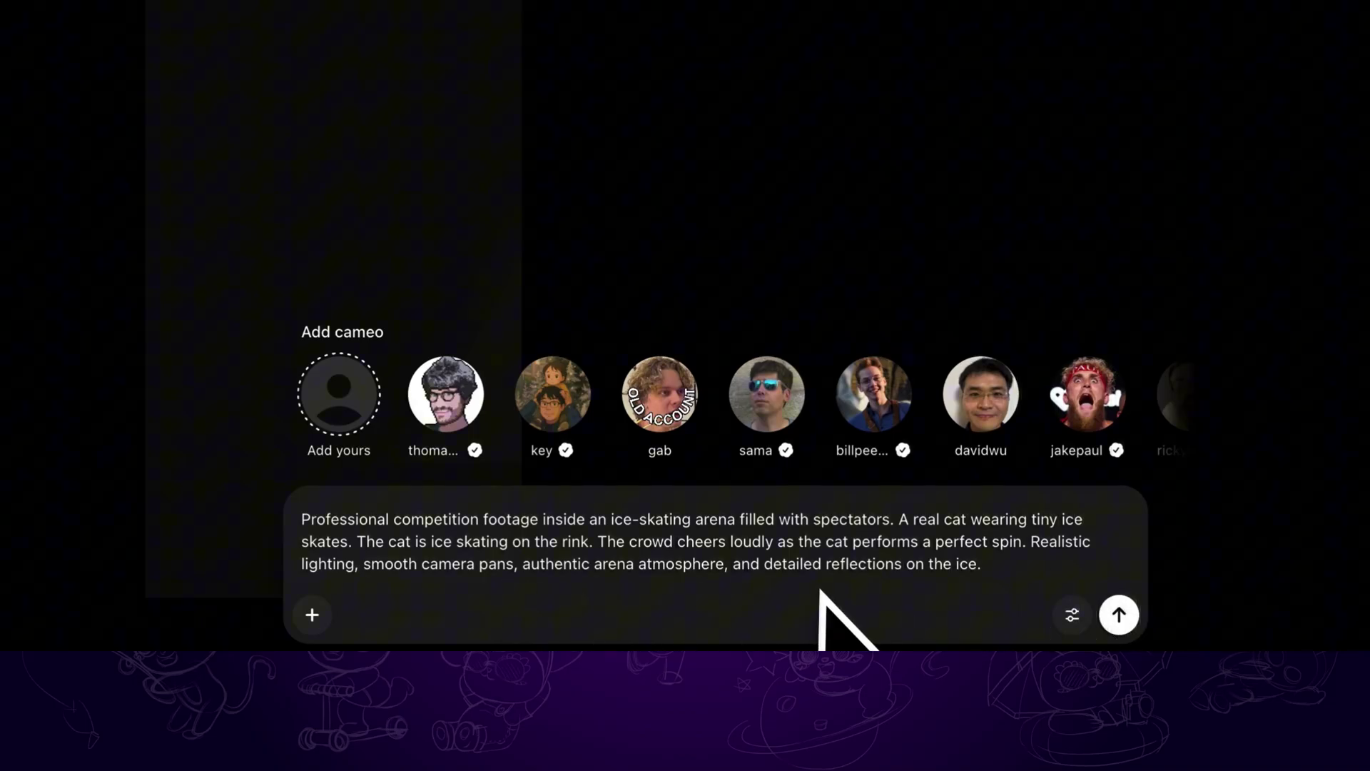
- Submit the ice-skating cat prompt, skip the iOS-only cameo setup, and tag a featured cameo
click(1119, 615)
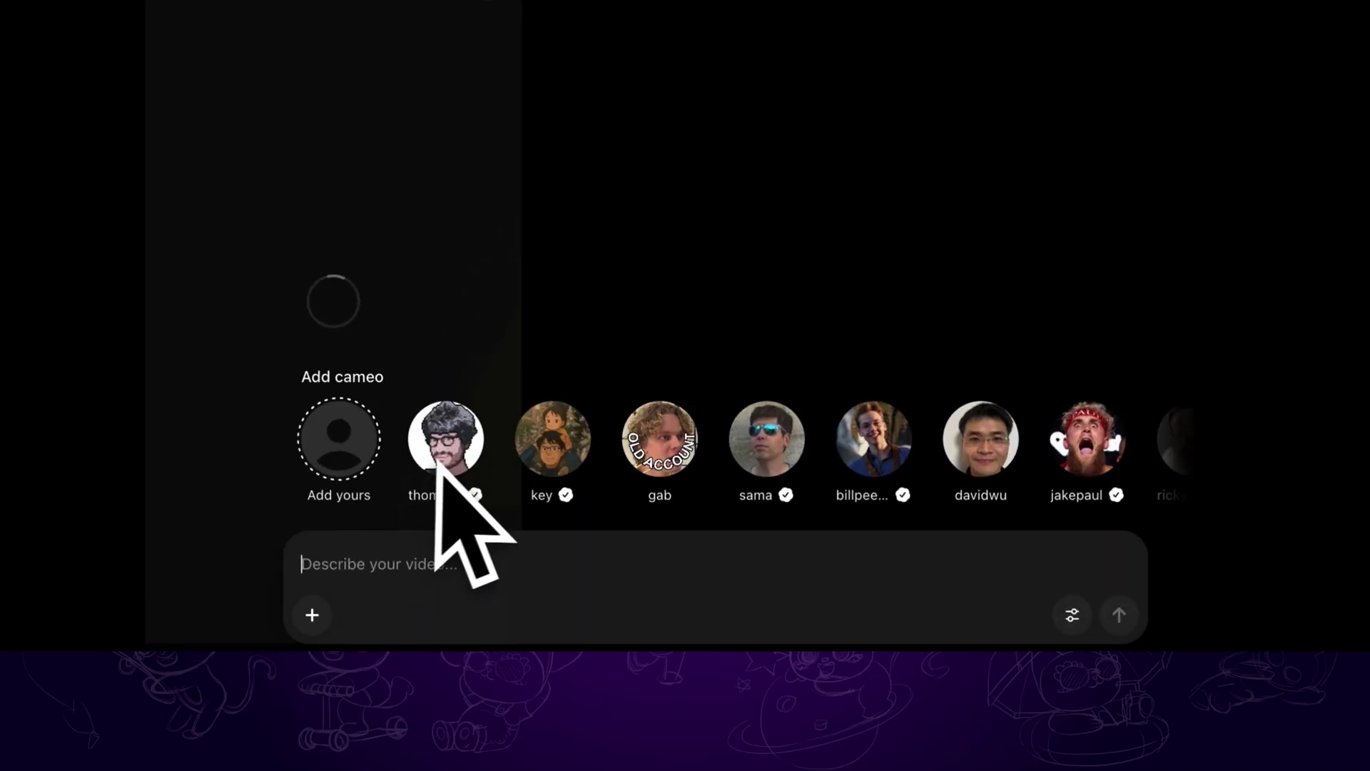
click(343, 449)
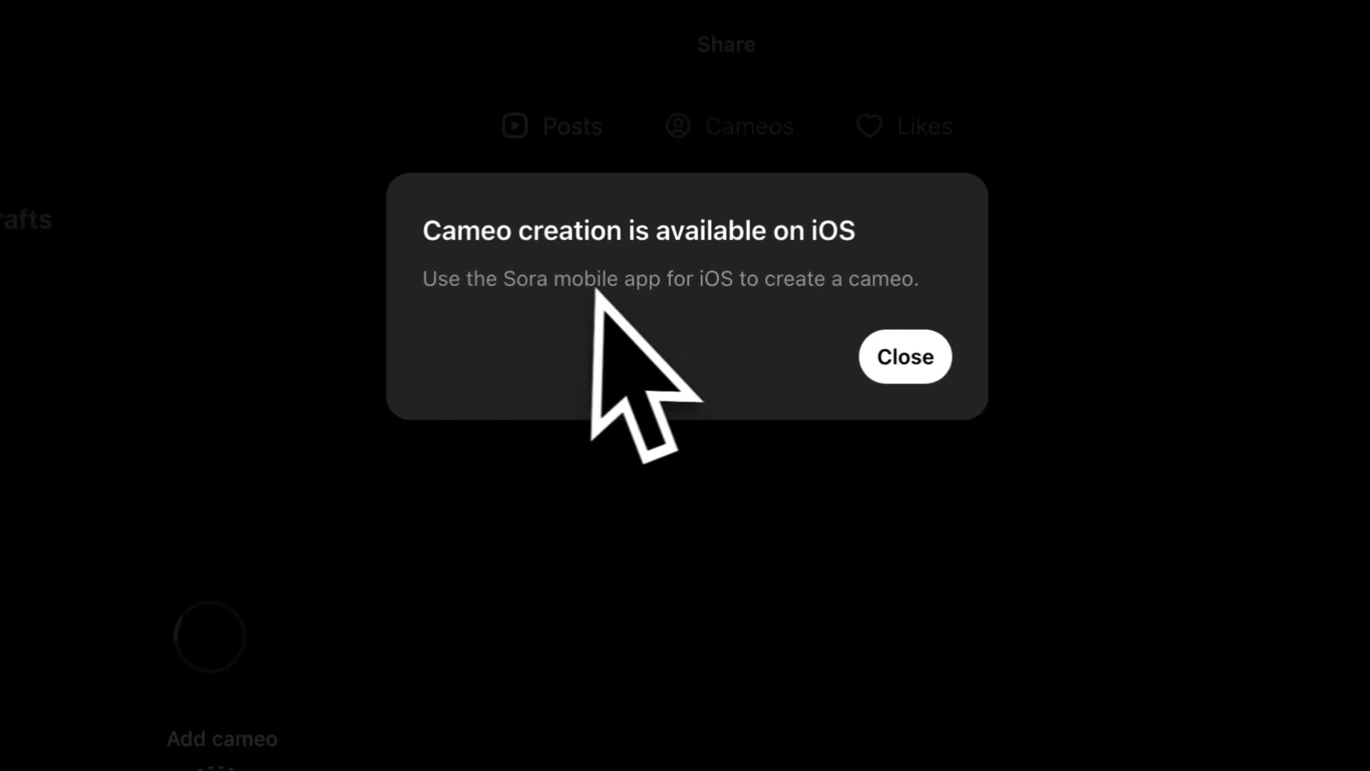
click(905, 356)
click(783, 450)
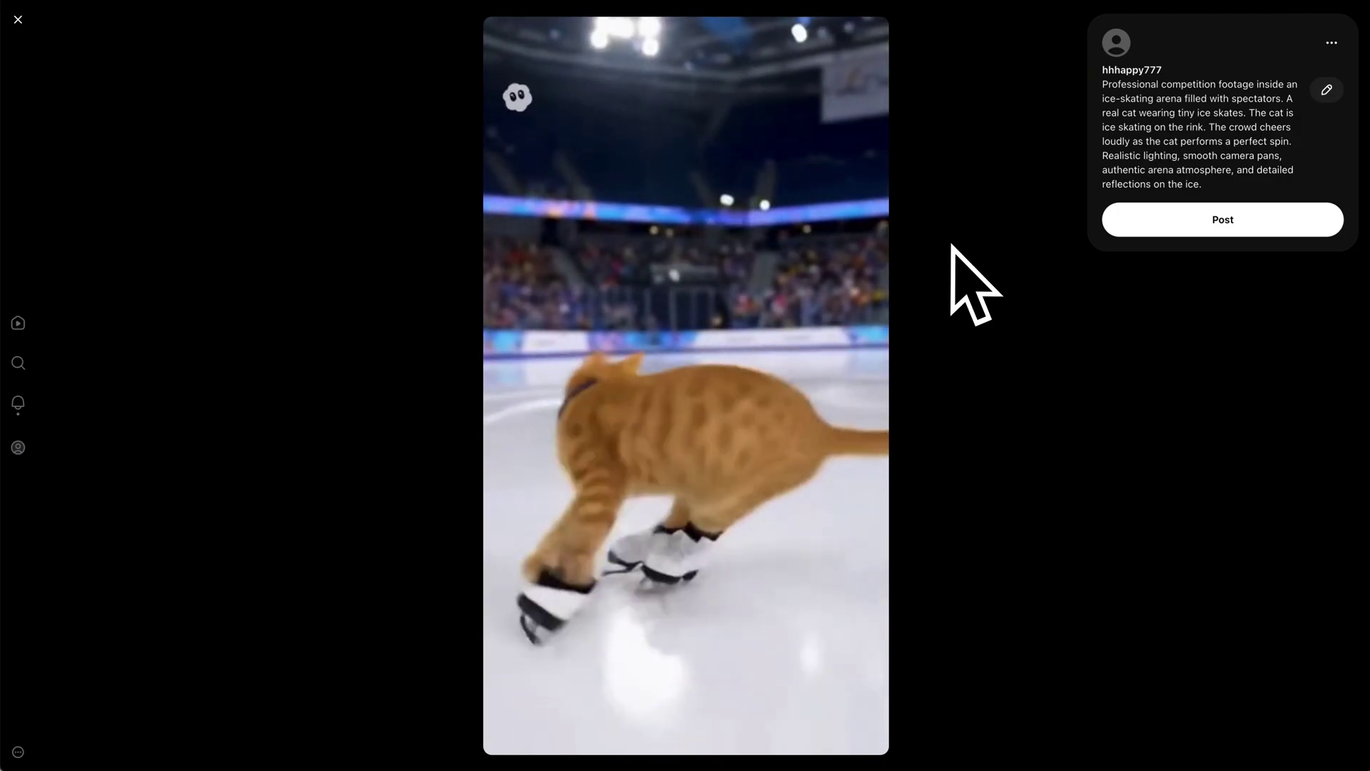
- Post the ice-skating cat draft and check it on the profile's Posts grid
key(Escape)
click(349, 179)
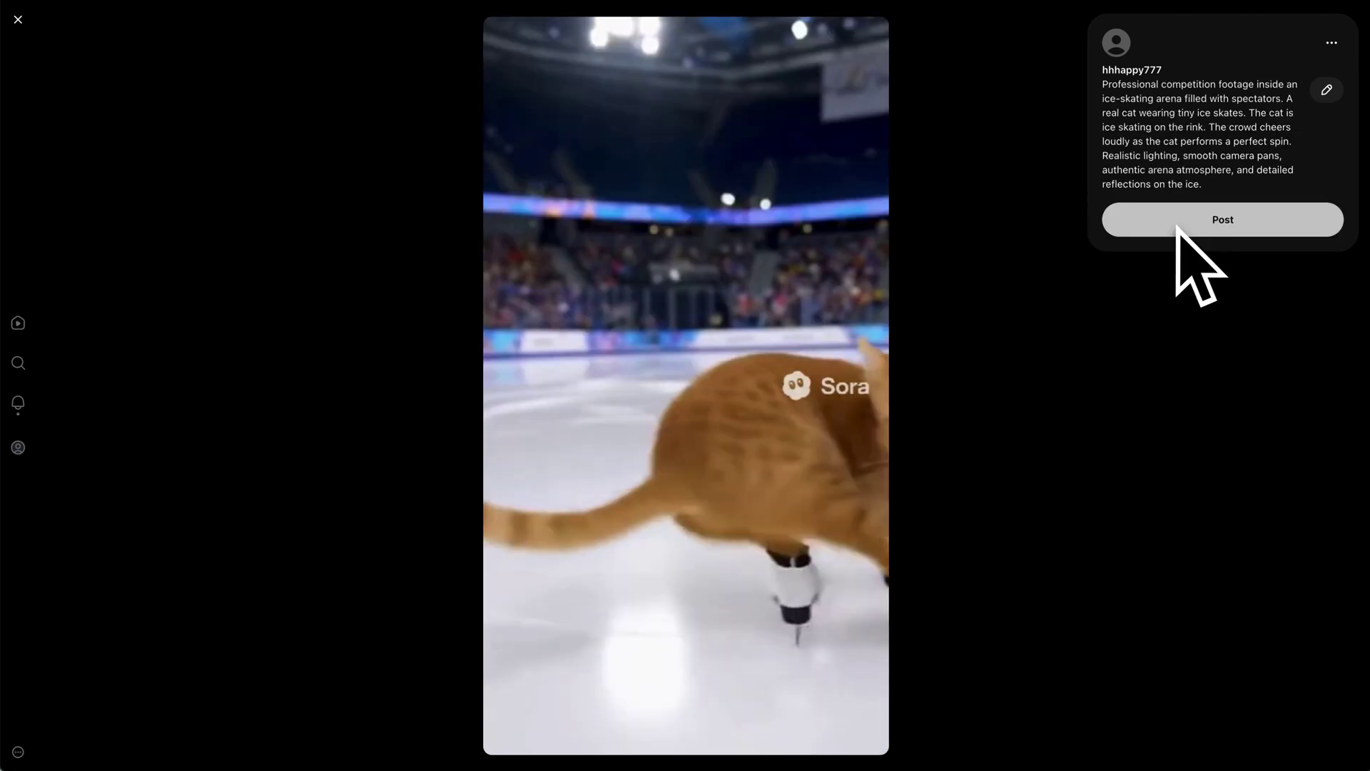
click(1188, 223)
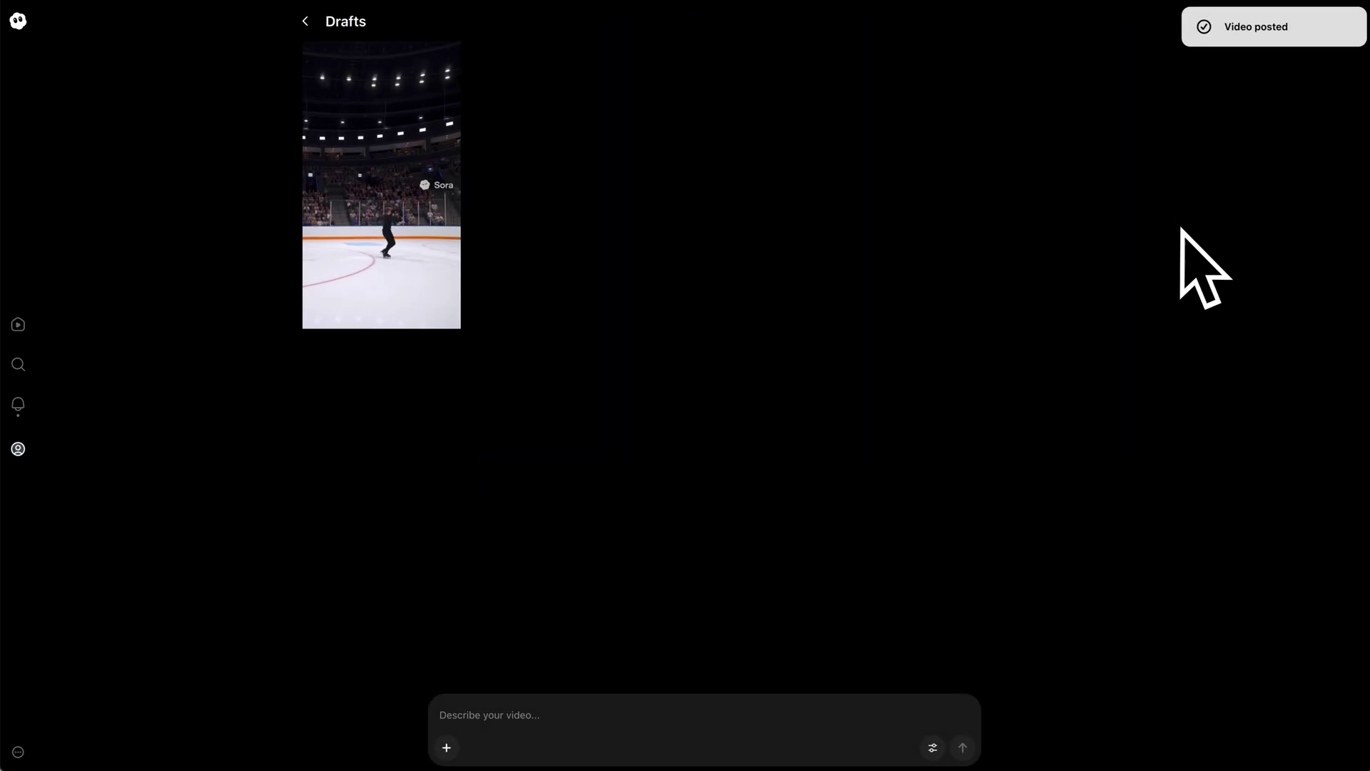
click(304, 21)
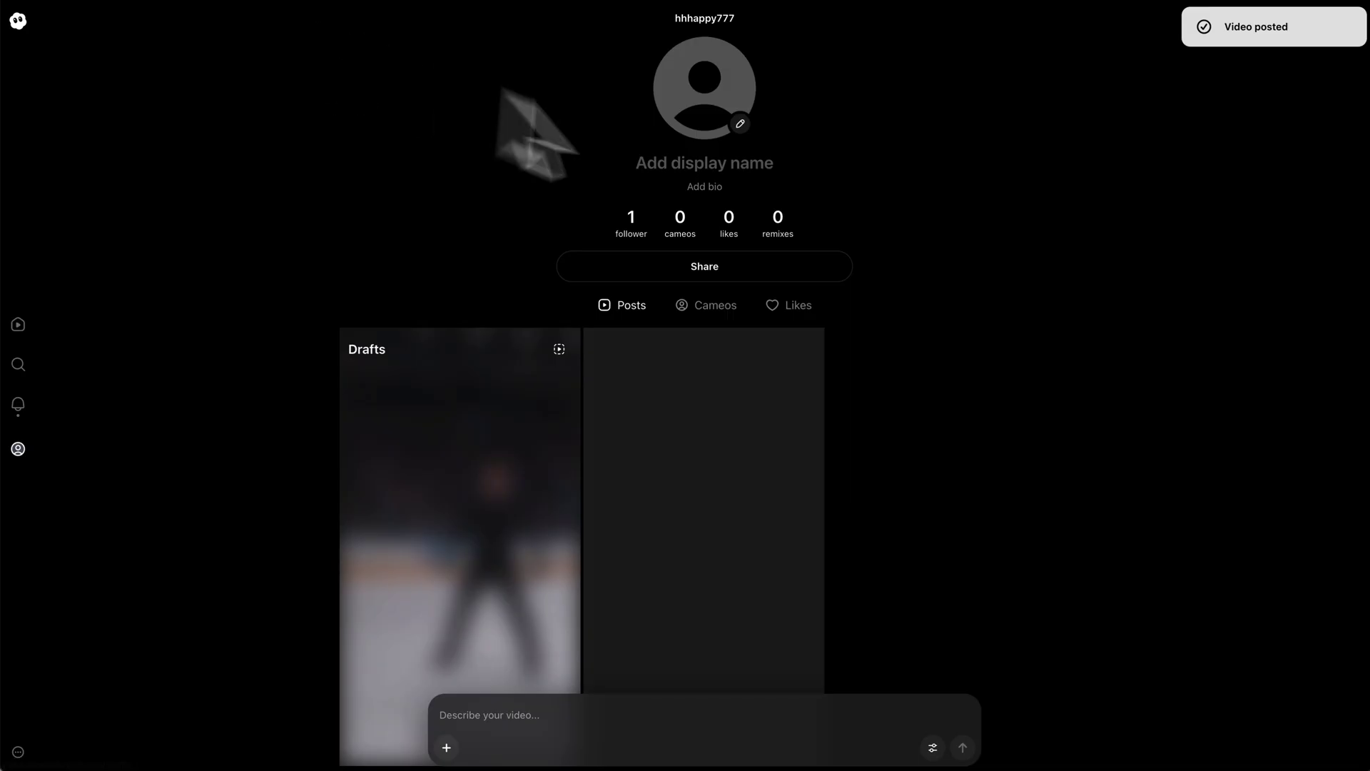
scroll(956, 385, down, 3)
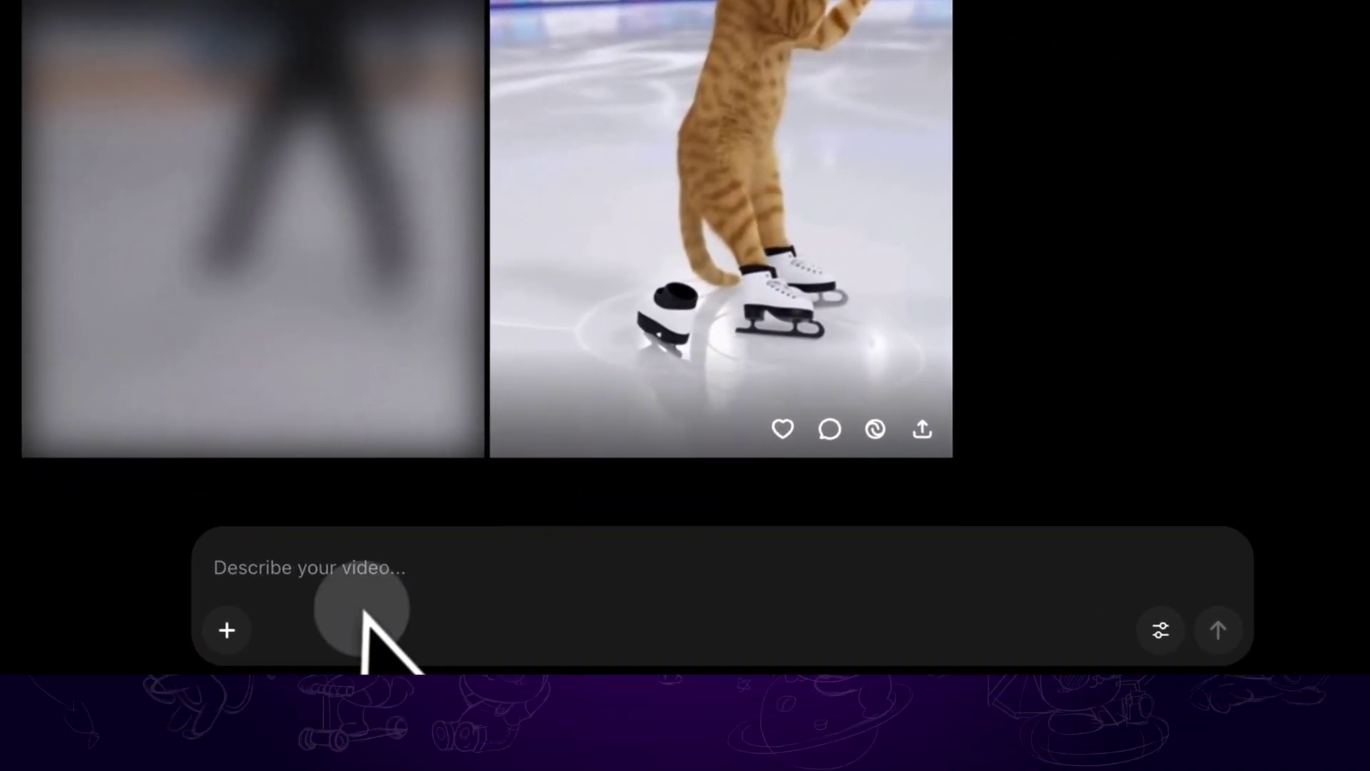
- Attach the orange cat photo and paste the kitten-stealing-fish supermarket description into the prompt
click(514, 719)
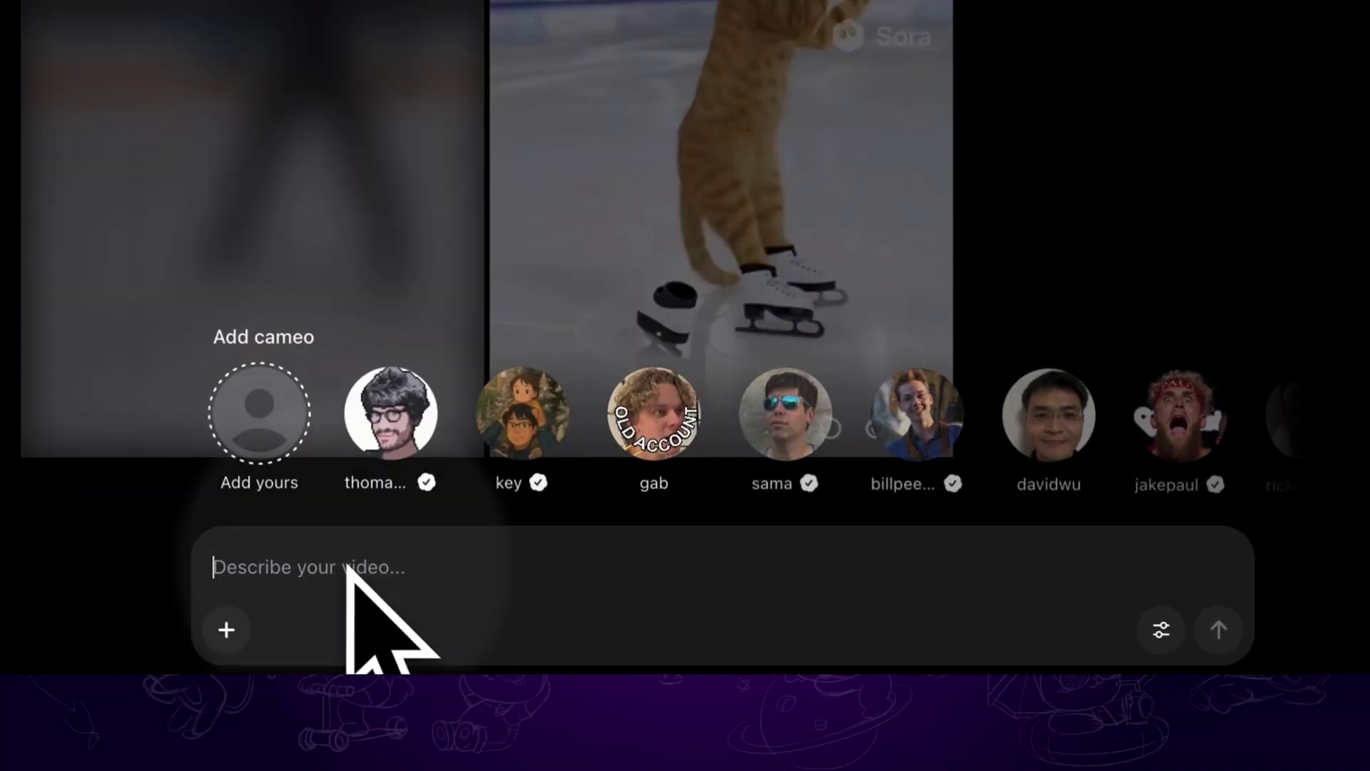
click(227, 629)
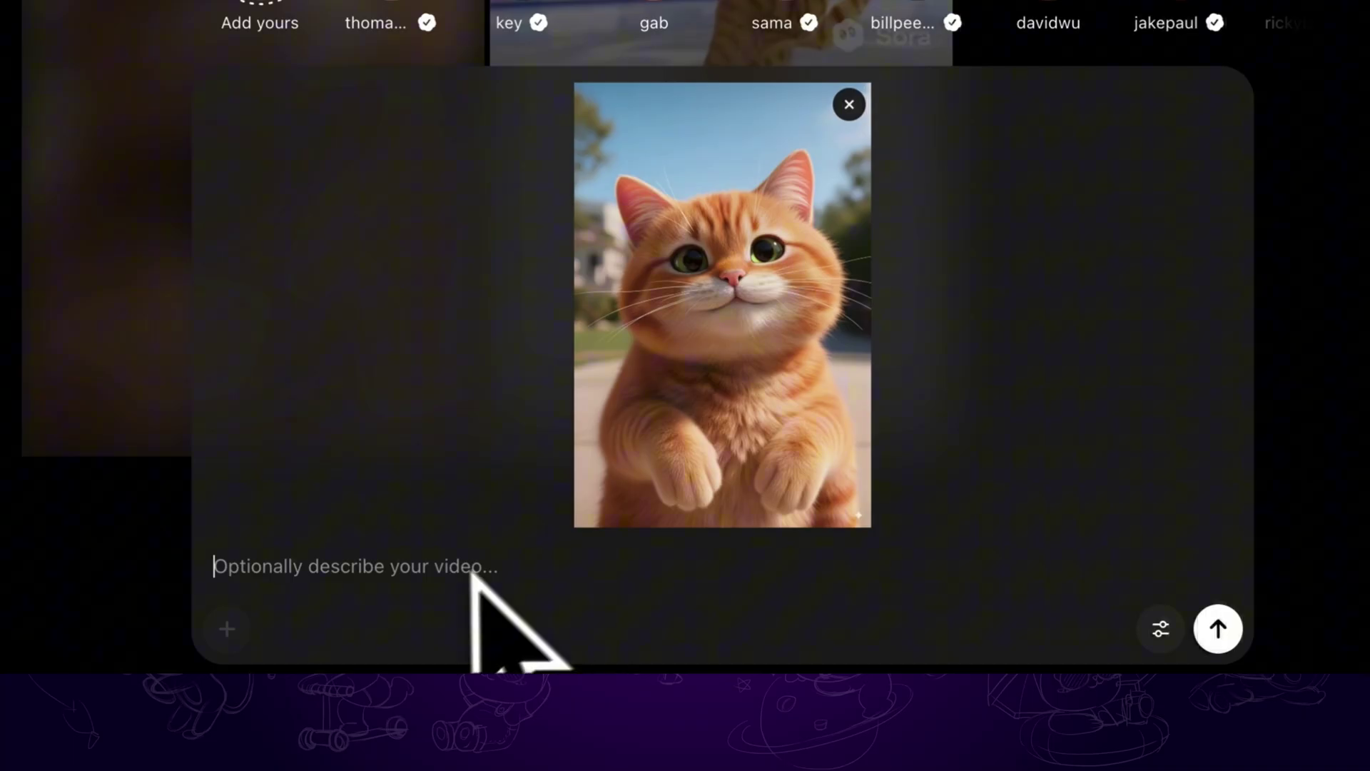
text(A cute little kitten is caught stealing fish at the supermarket.)
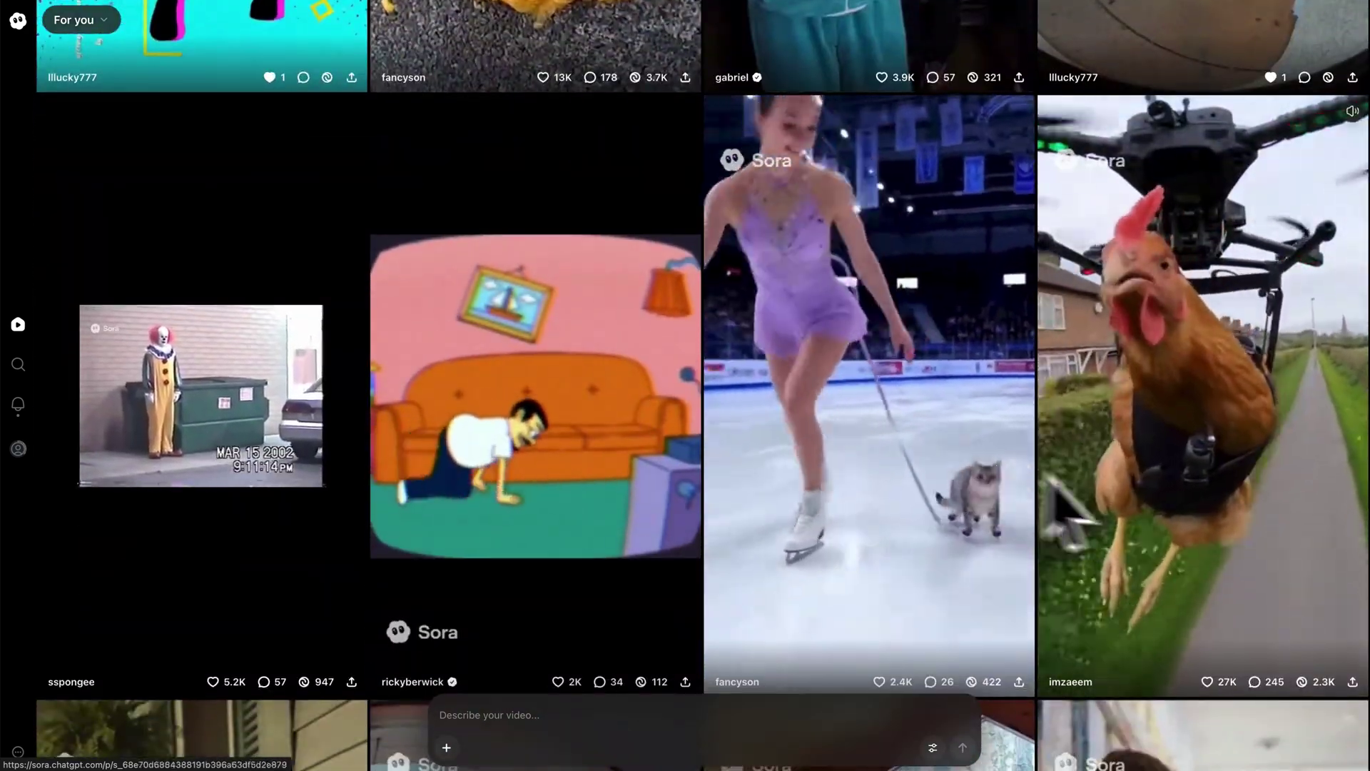
- Open the drone-carried chicken video from the feed
click(1185, 135)
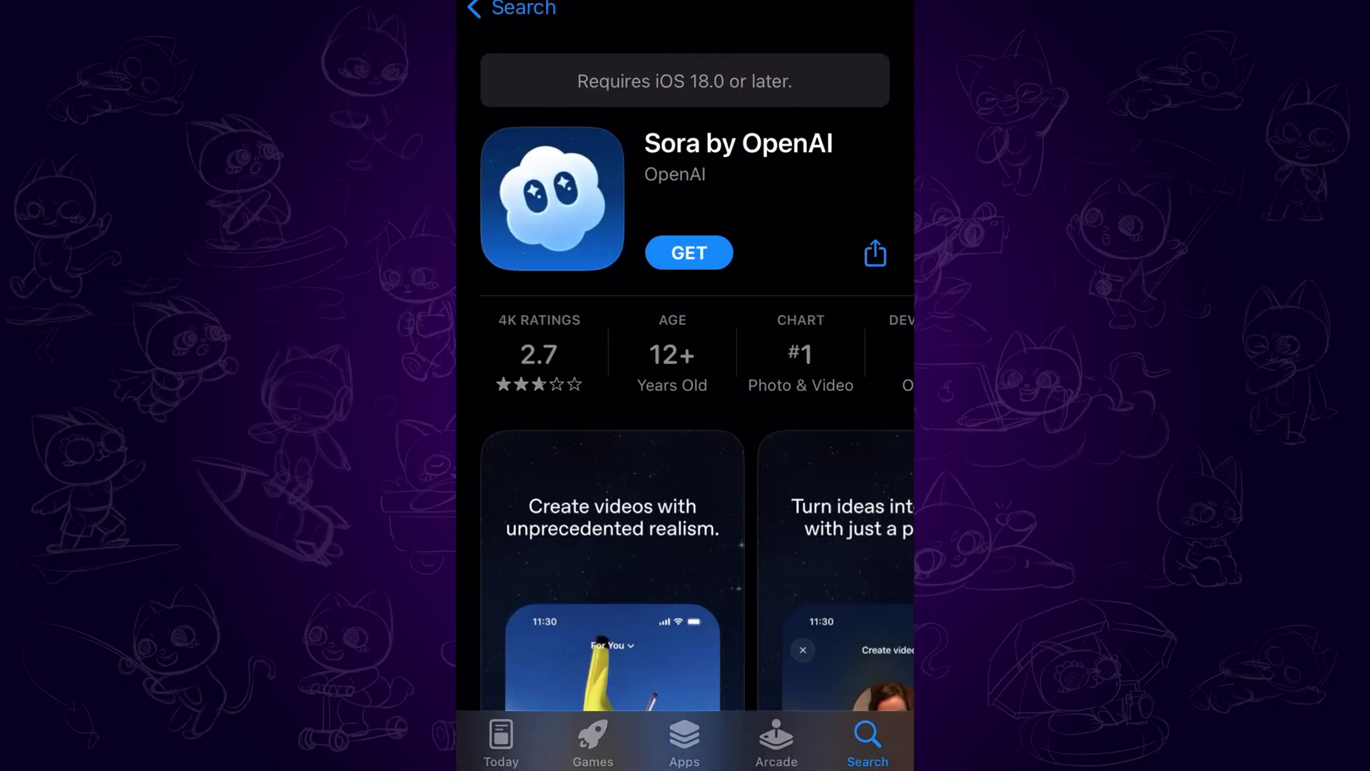
- Scroll the Sora by OpenAI App Store page and request the download with GET
scroll(685, 386, down, 10)
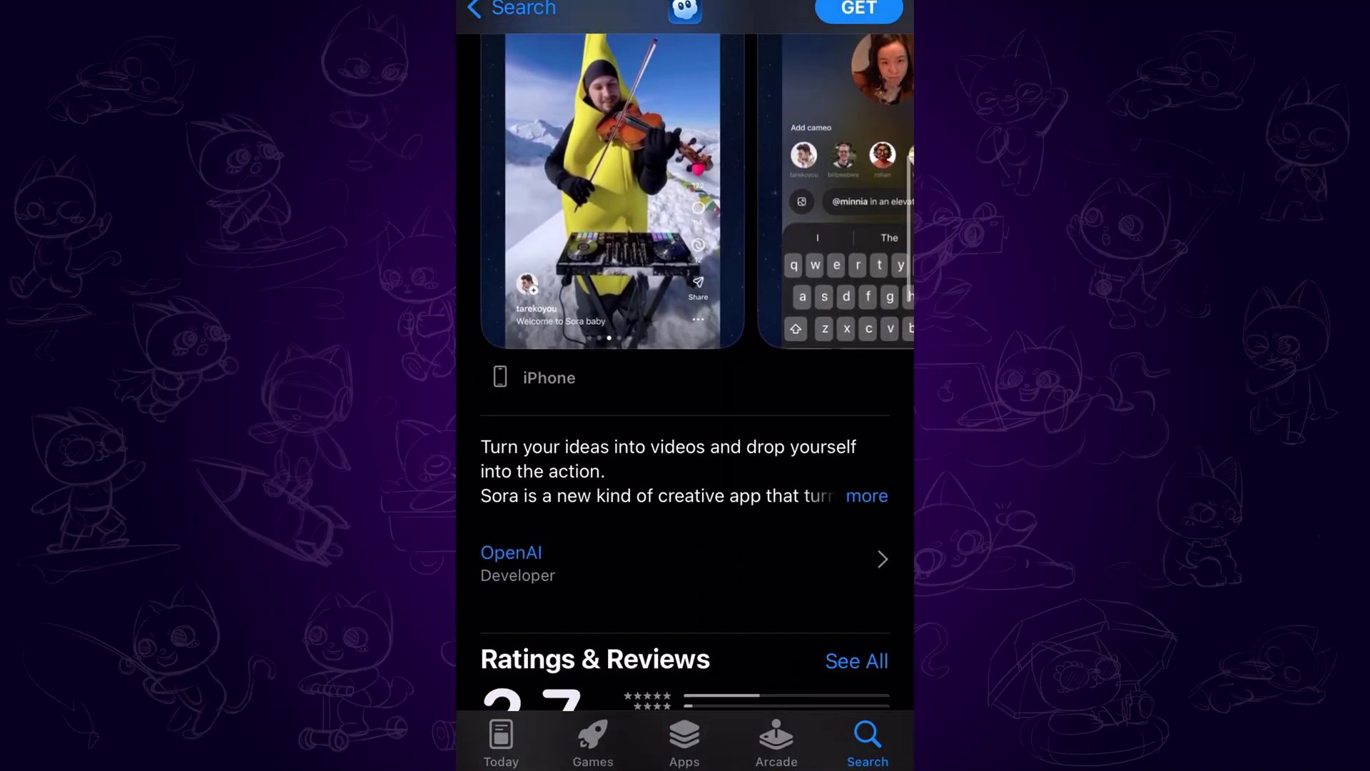
click(661, 252)
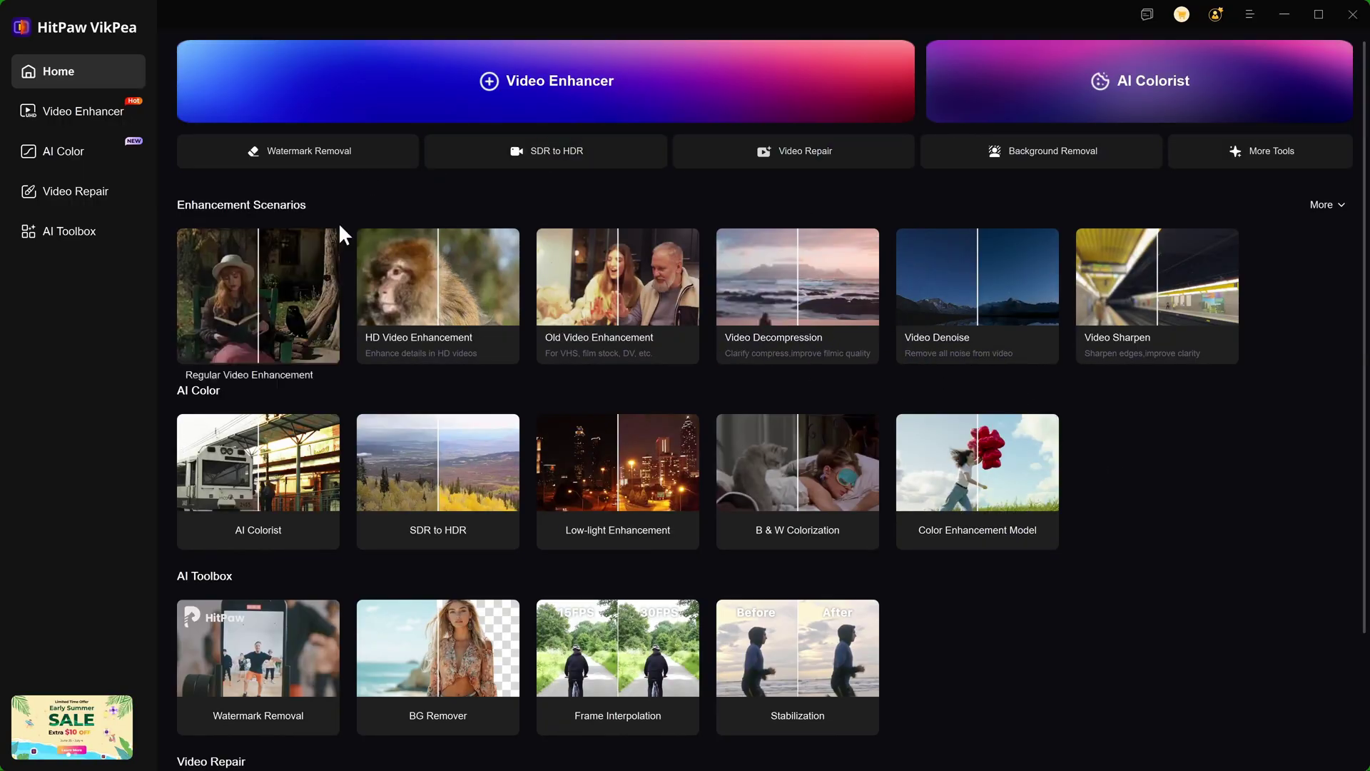
- Open the Watermark Removal tool from VikPea's AI Toolbox
click(62, 230)
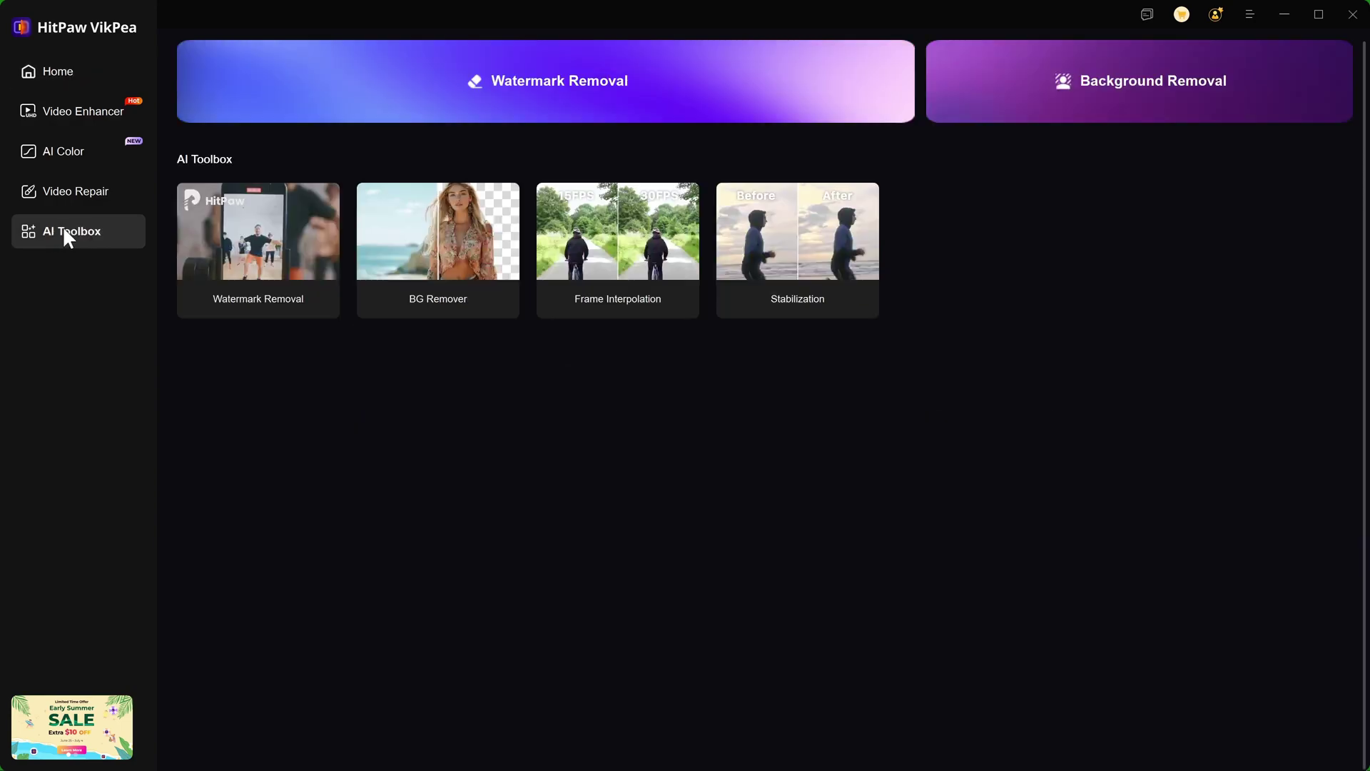
mouse_move(238, 270)
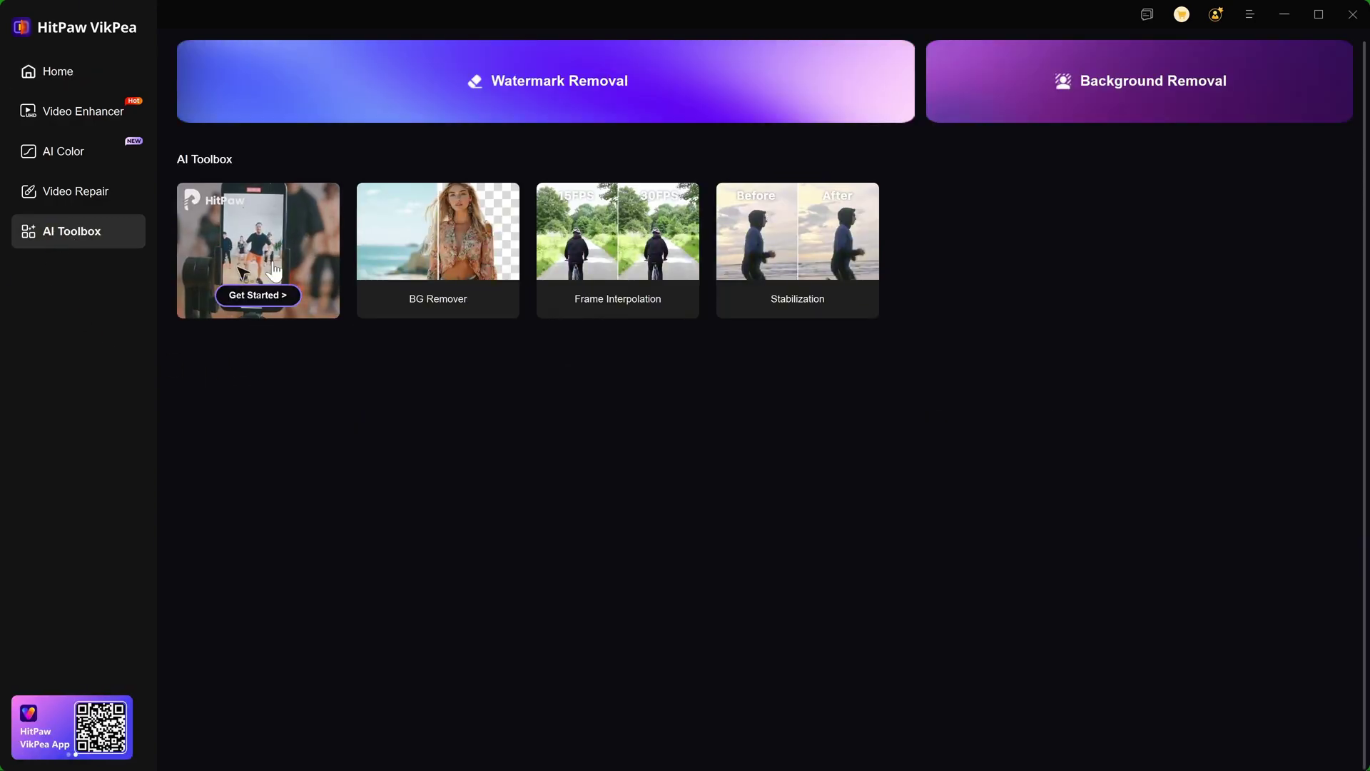
click(251, 294)
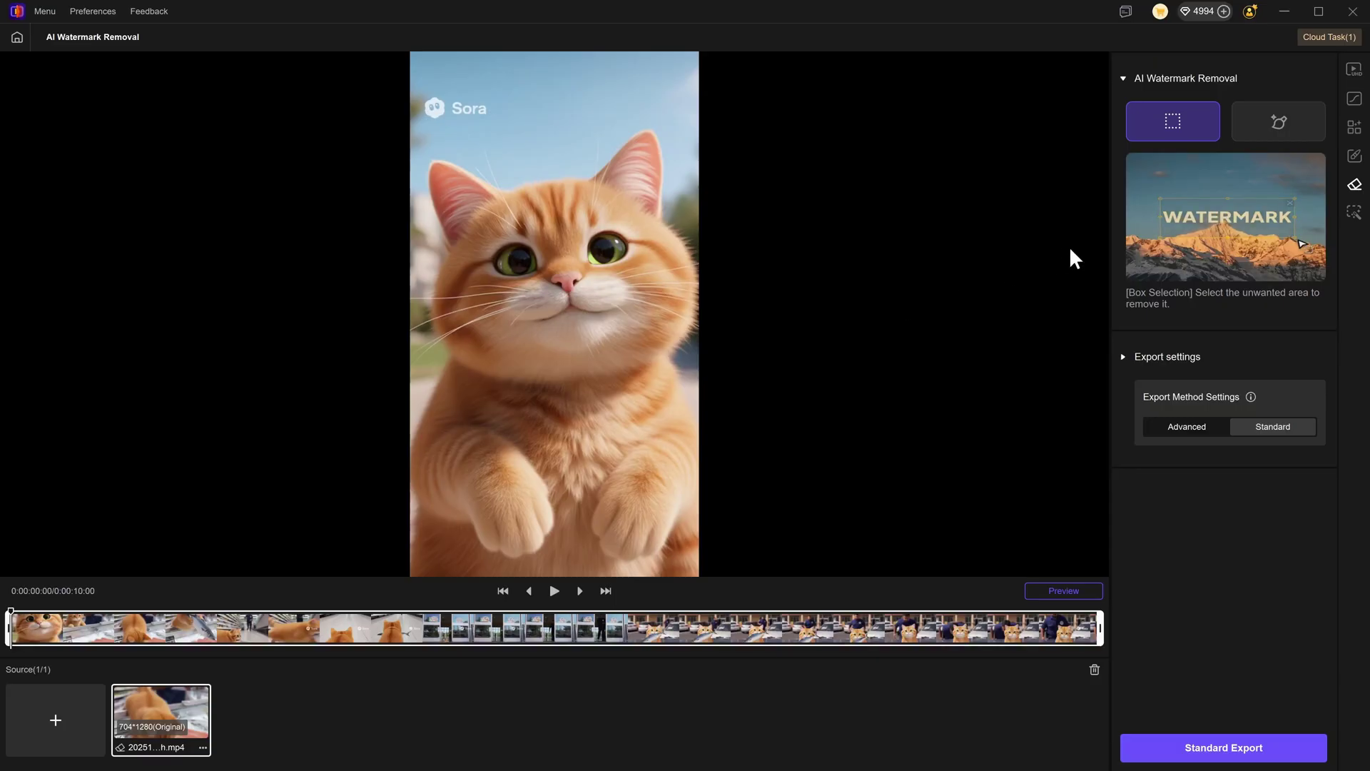
- Switch removal mode and mark the Sora watermark for the 00:00-00:02 range
click(1255, 117)
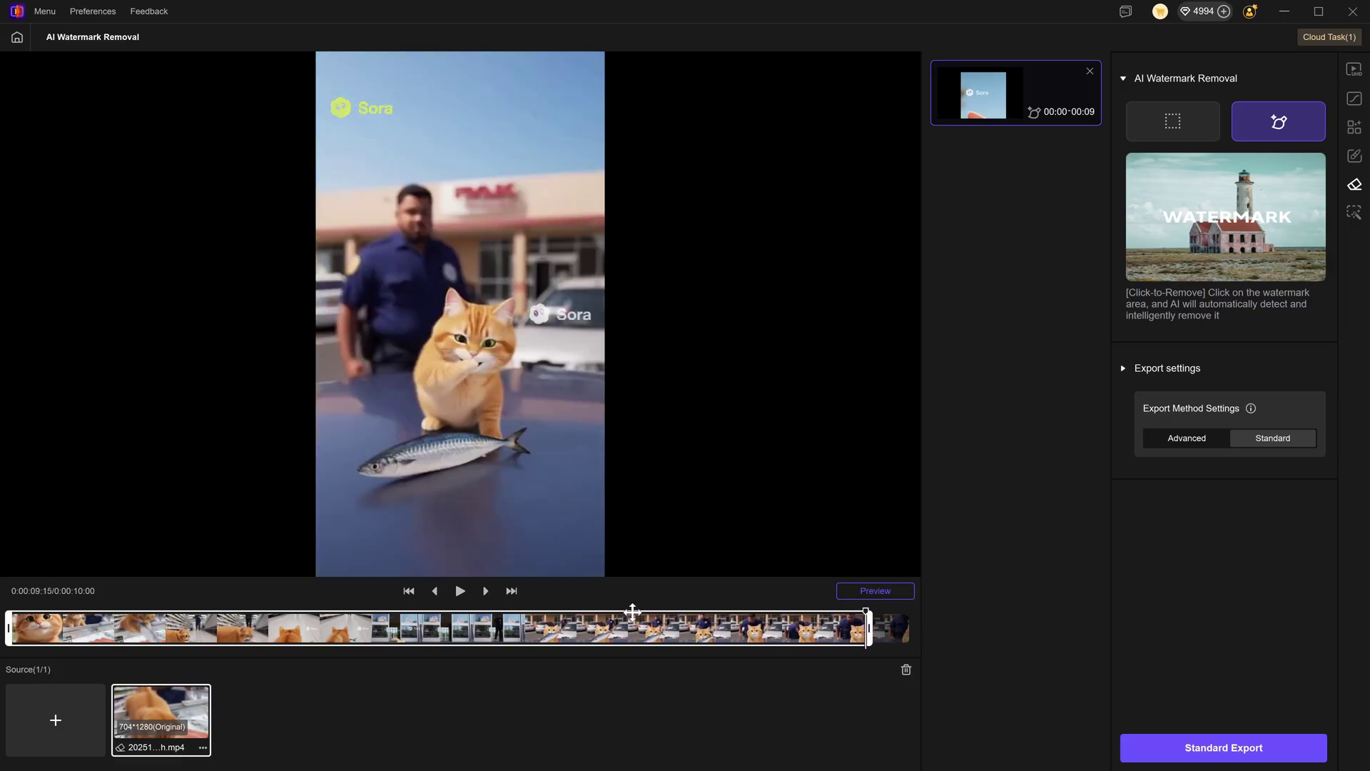
drag(120, 631, 234, 632)
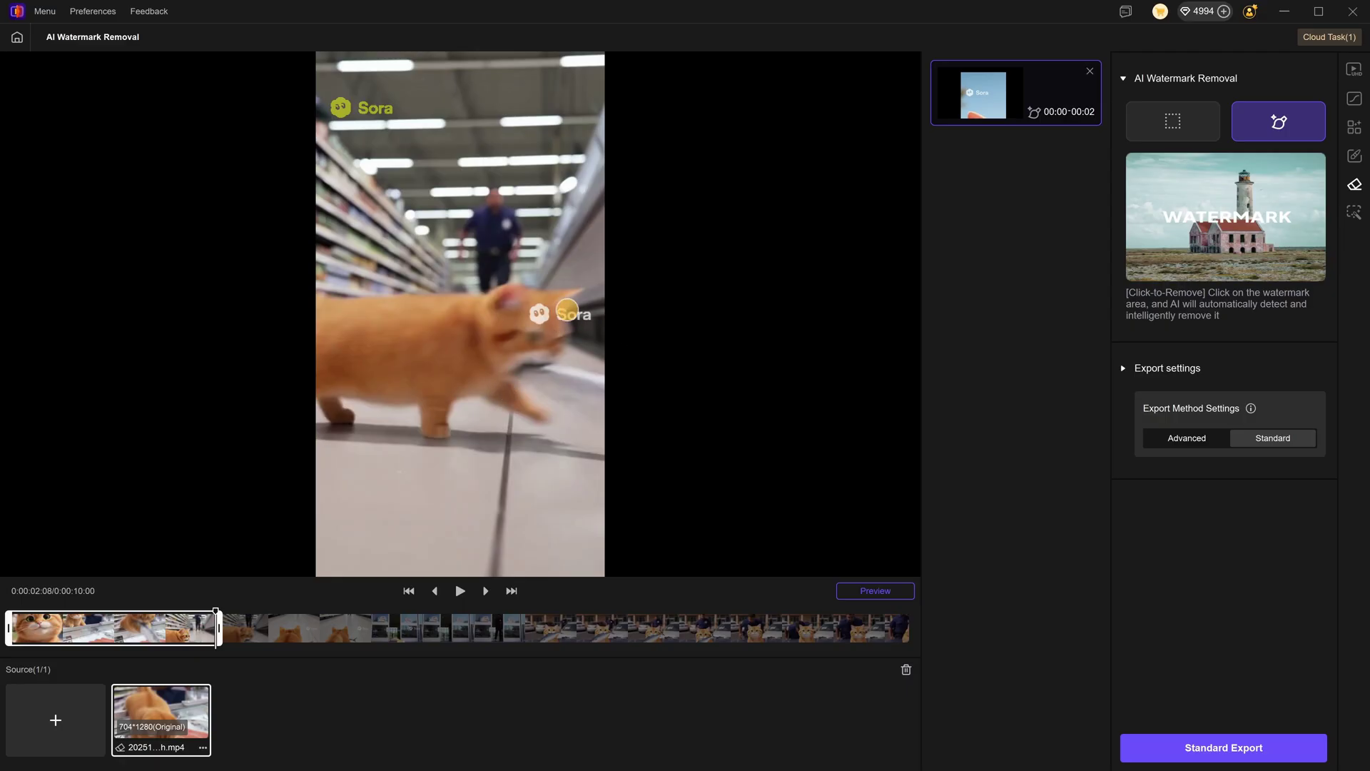
click(571, 314)
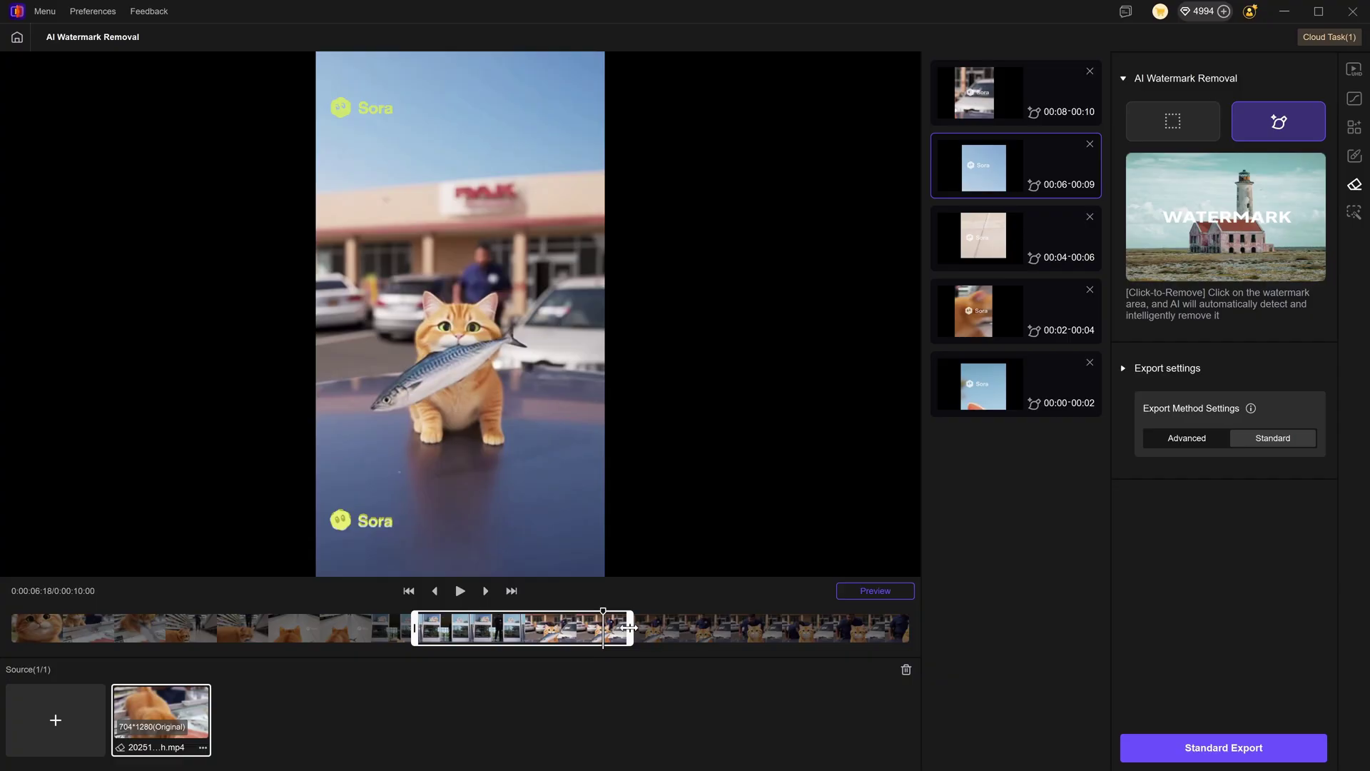
click(1016, 384)
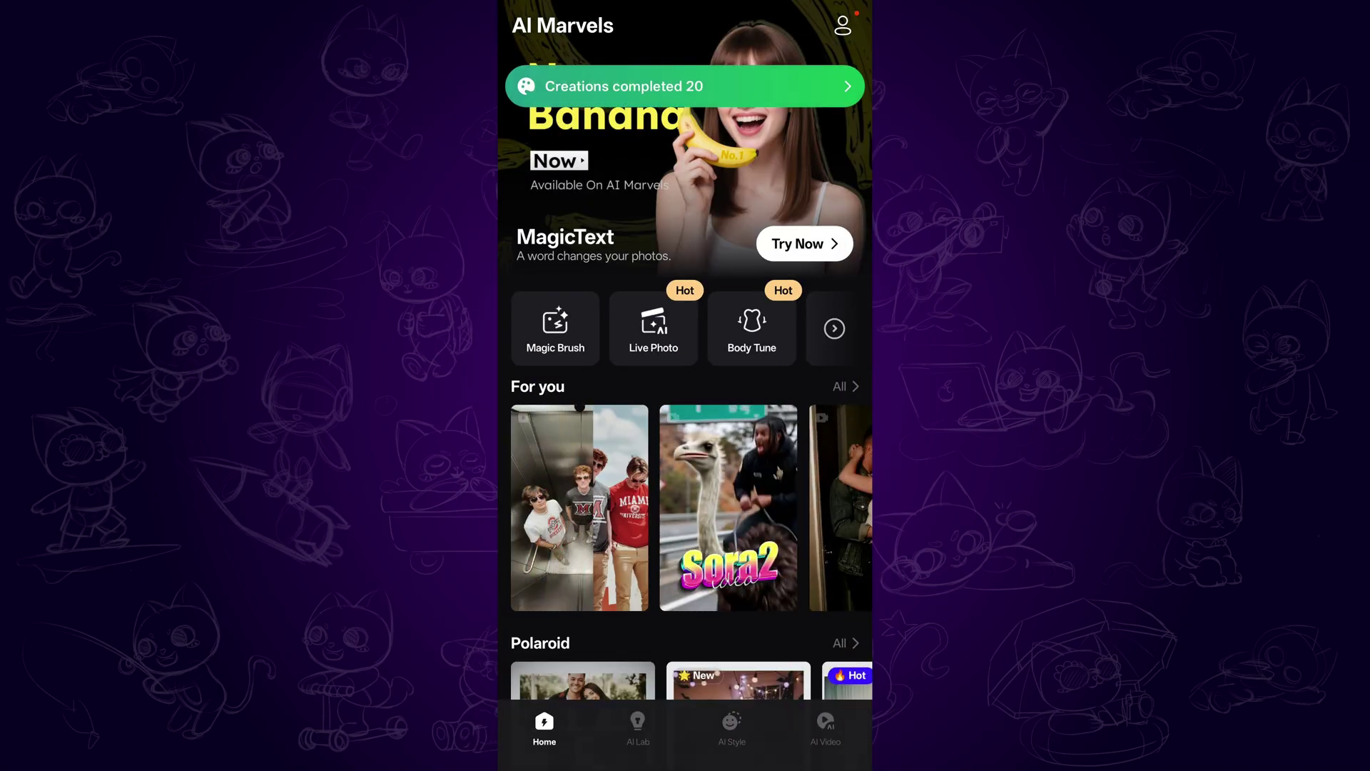
- Browse all Sora2 templates and open the 'Beyond the Speed' donkey police-chase template
scroll(685, 400, down, 8)
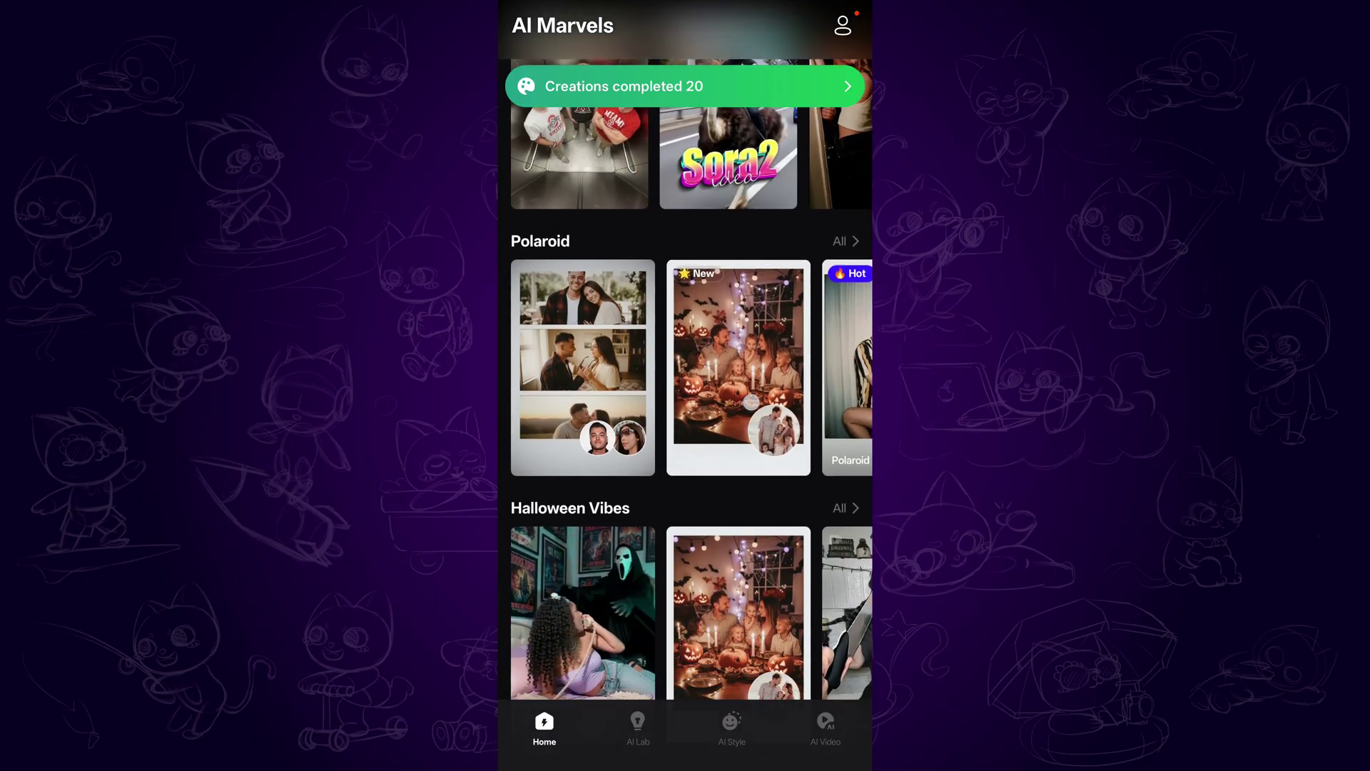
scroll(685, 399, down, 5)
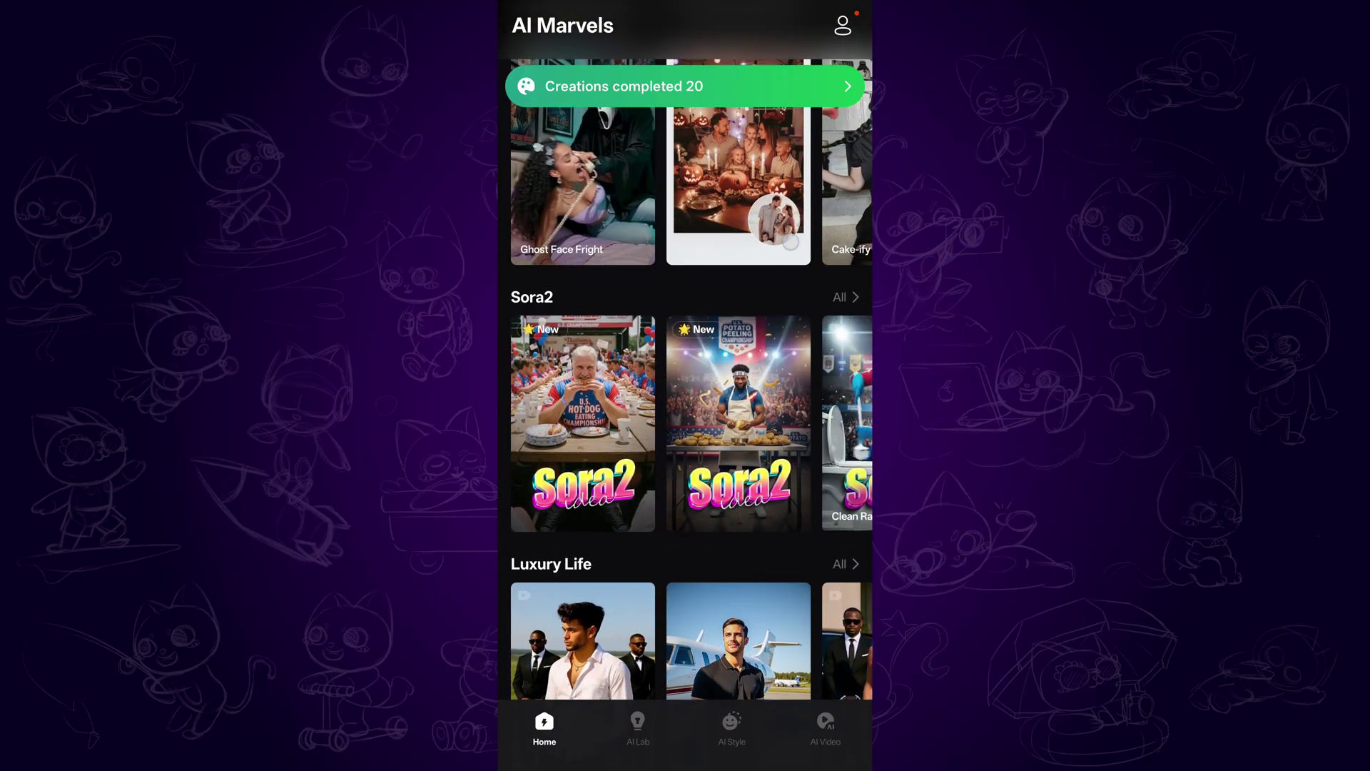
click(841, 300)
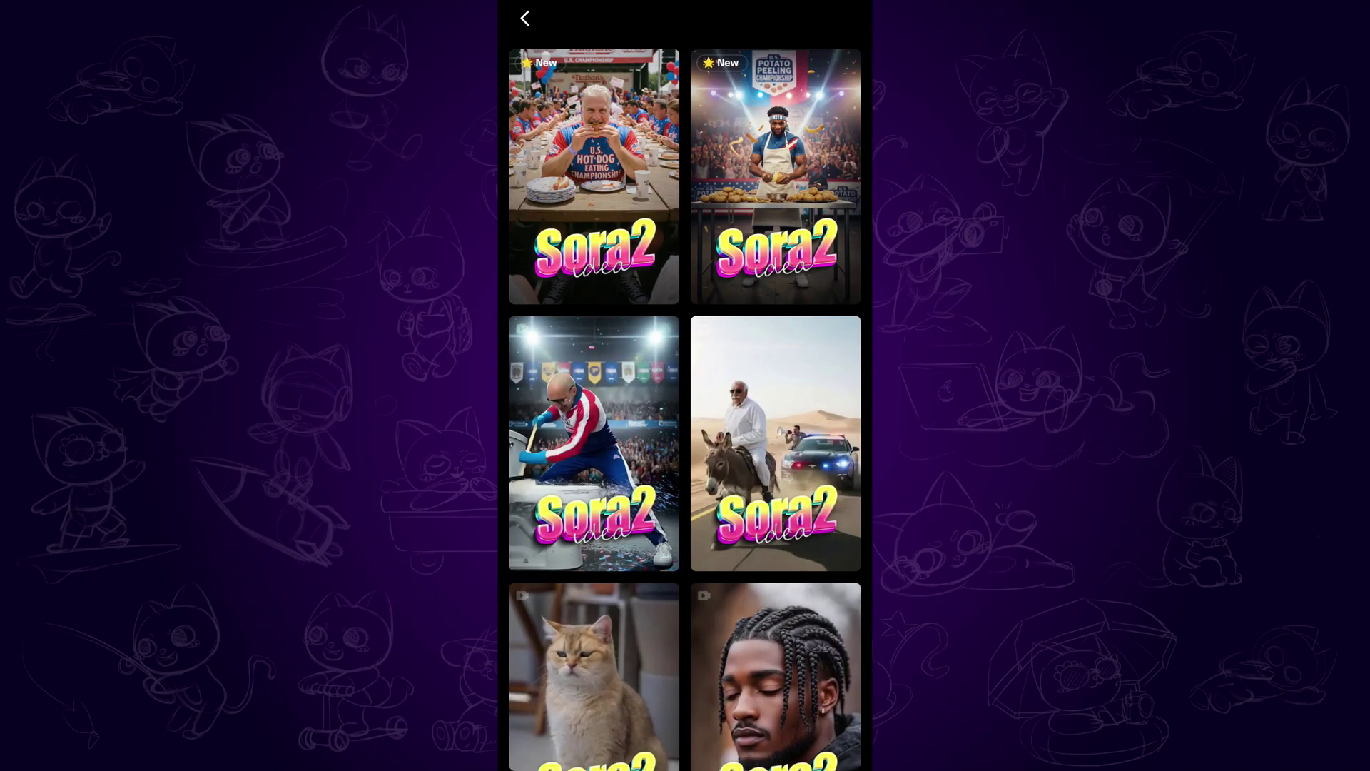
scroll(685, 399, down, 8)
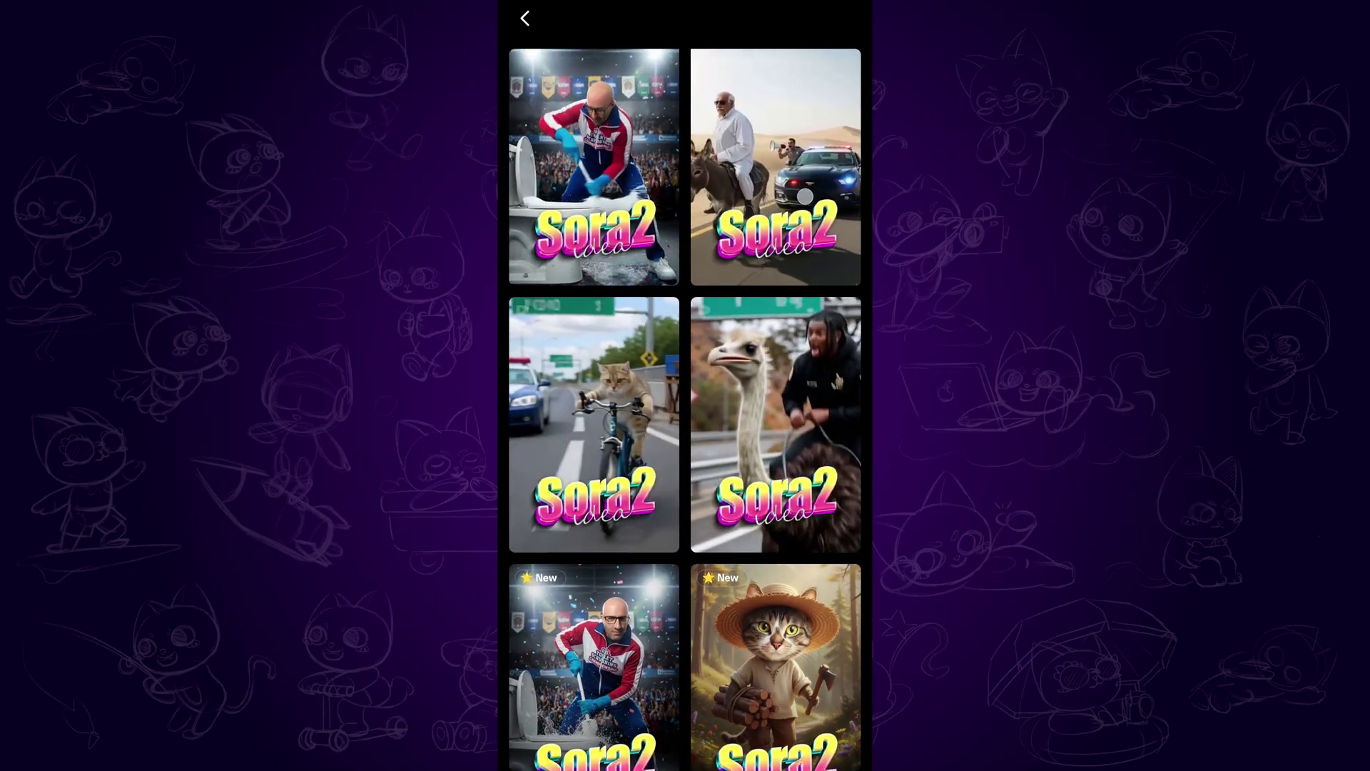
click(594, 663)
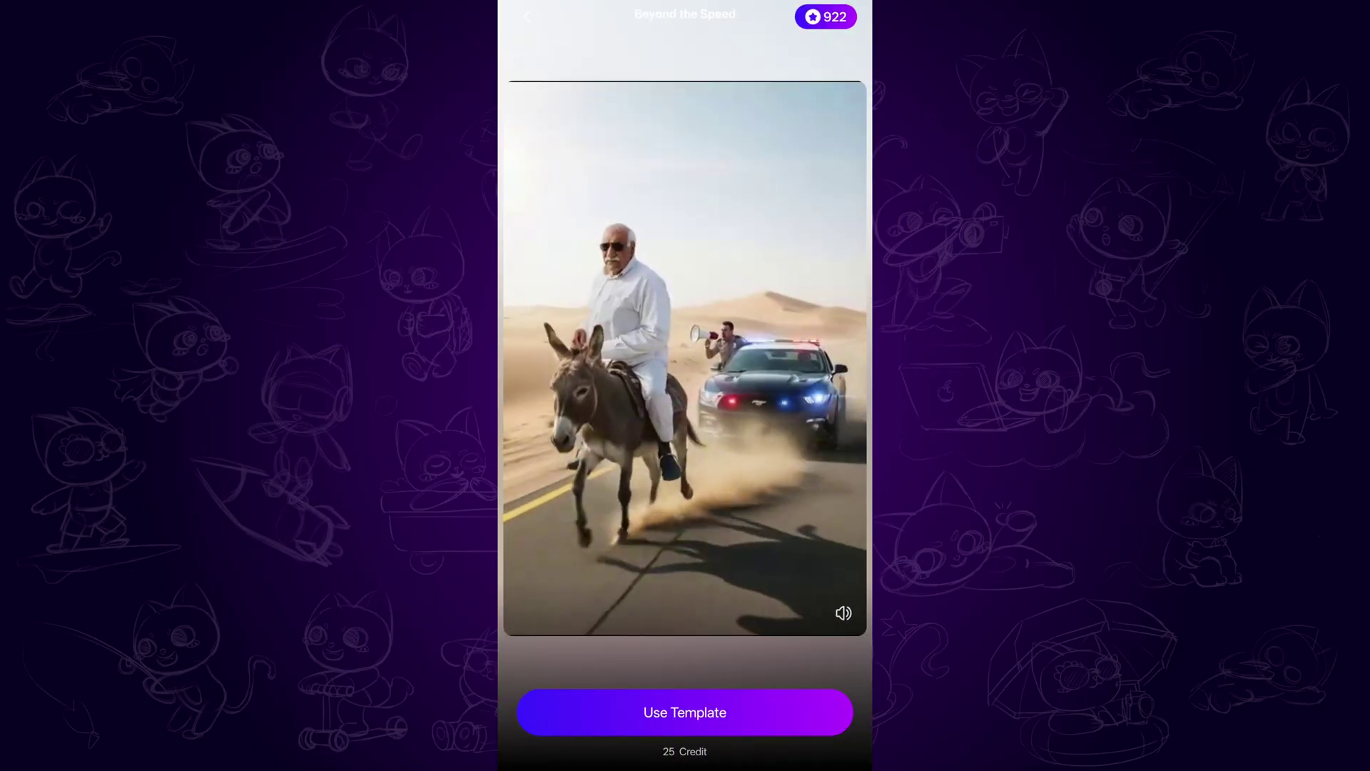